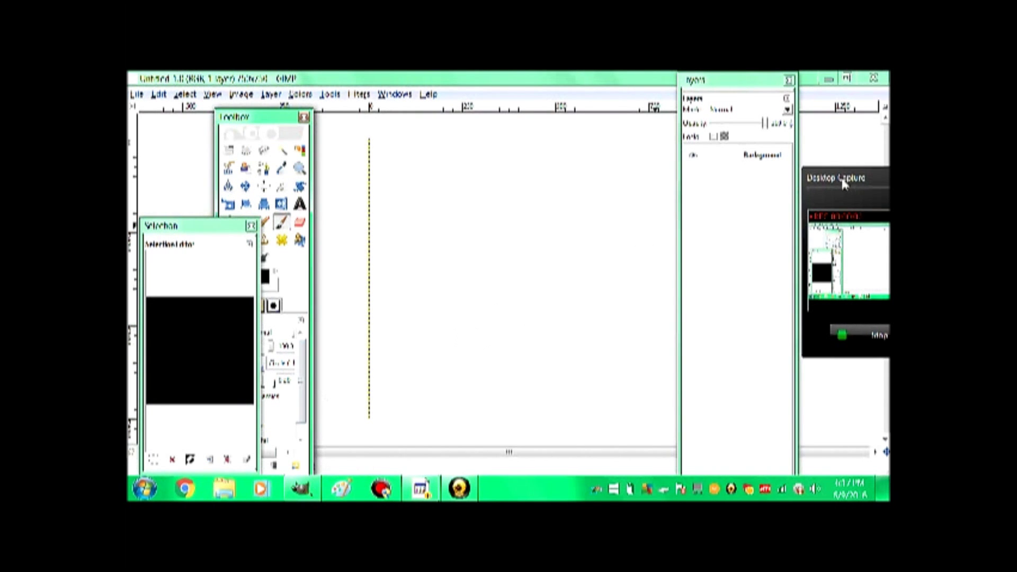
Clear the recorder window out of the way and add a new transparent layer above the Background layer.
{"action": "left_click_drag", "start_coordinate": [843, 182], "coordinate": [886, 169]}
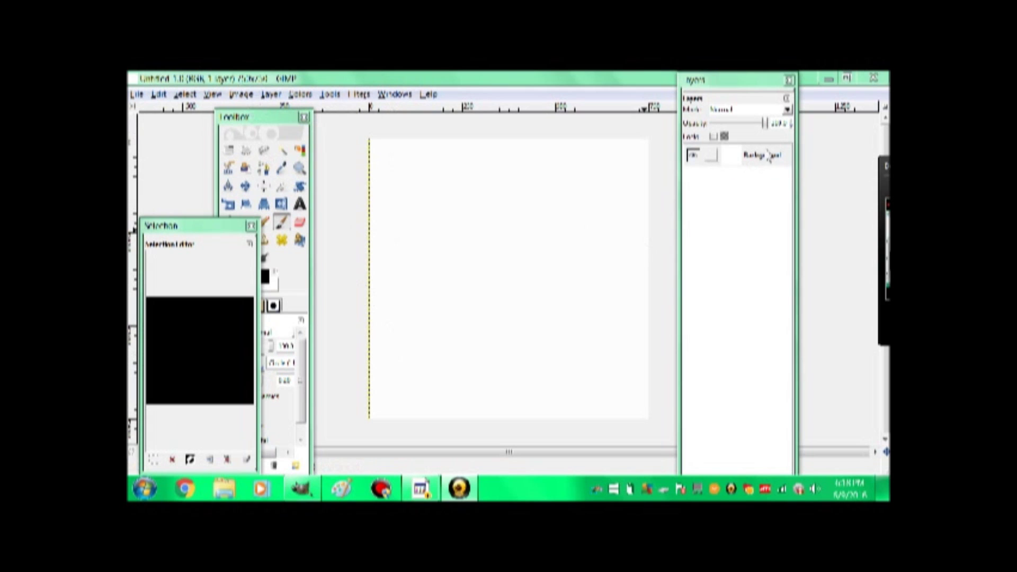
{"action": "right_click", "coordinate": [769, 157]}
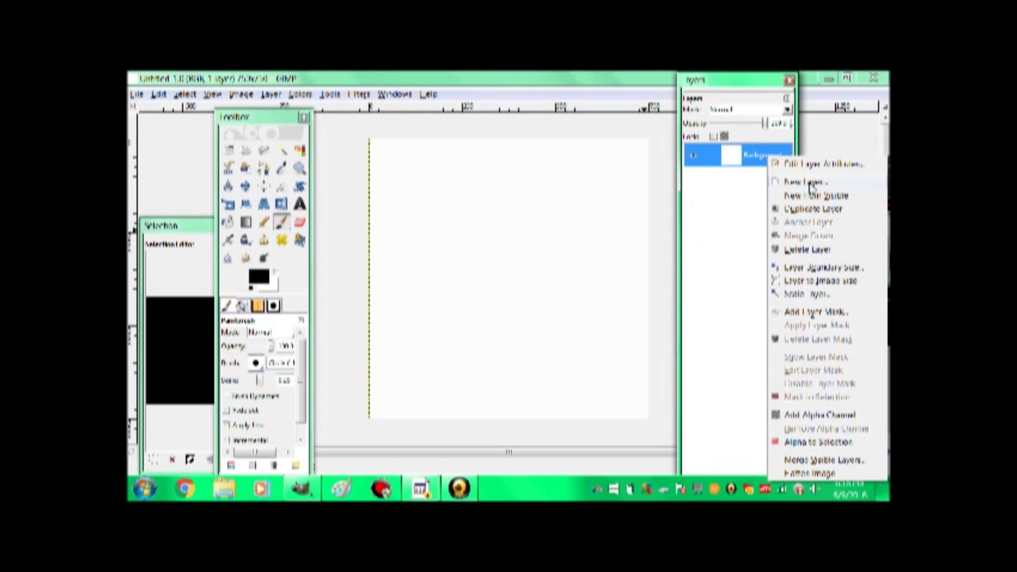
{"action": "left_click", "coordinate": [759, 177]}
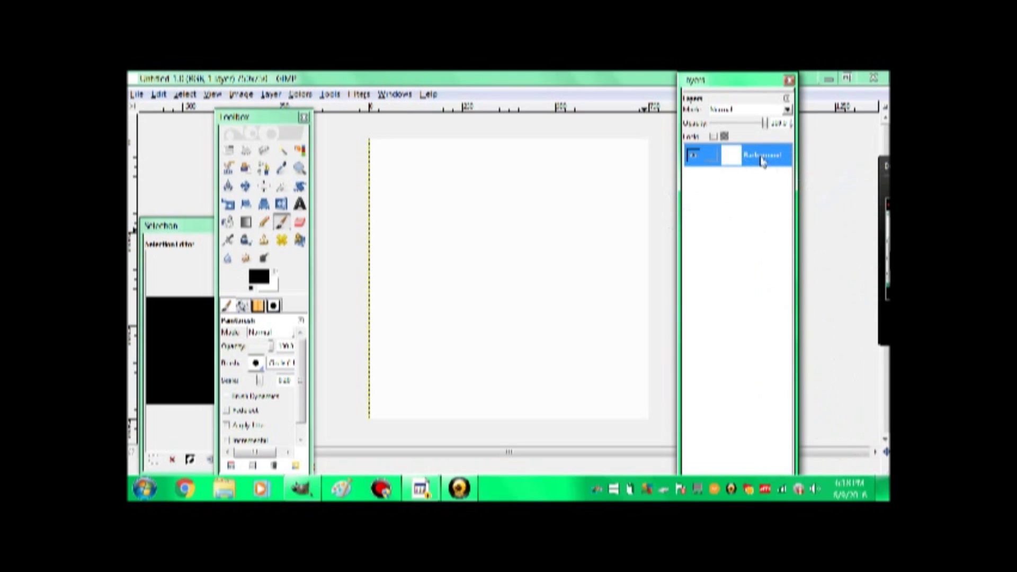
{"action": "right_click", "coordinate": [778, 157]}
{"action": "left_click", "coordinate": [730, 183]}
{"action": "key", "text": "Return"}
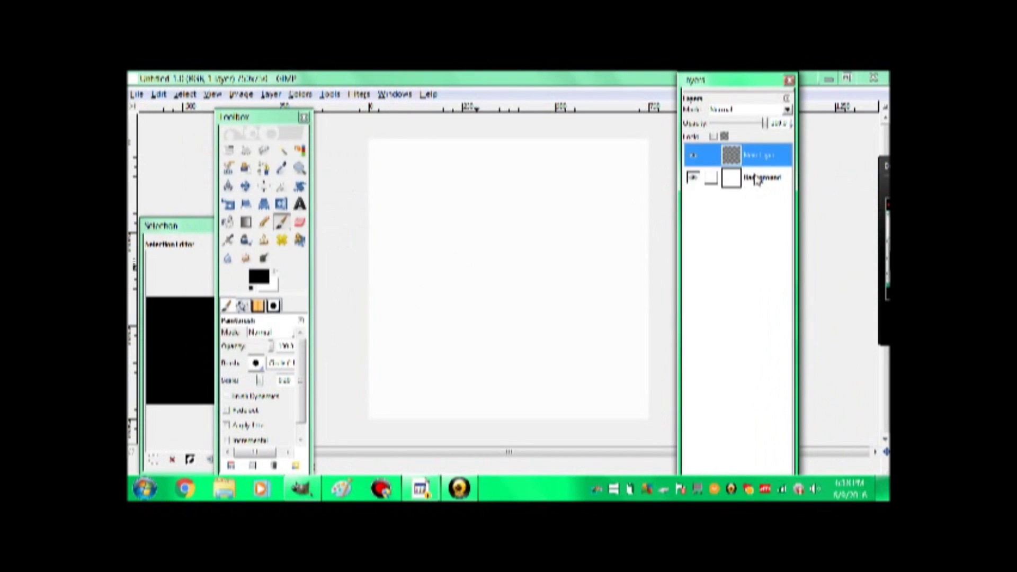
Paint a test zigzag scribble on the new layer and undo it.
{"action": "mouse_move", "coordinate": [553, 208]}
{"action": "left_mouse_down"}
{"action": "mouse_move", "coordinate": [541, 246]}
{"action": "mouse_move", "coordinate": [579, 297]}
{"action": "left_mouse_up"}
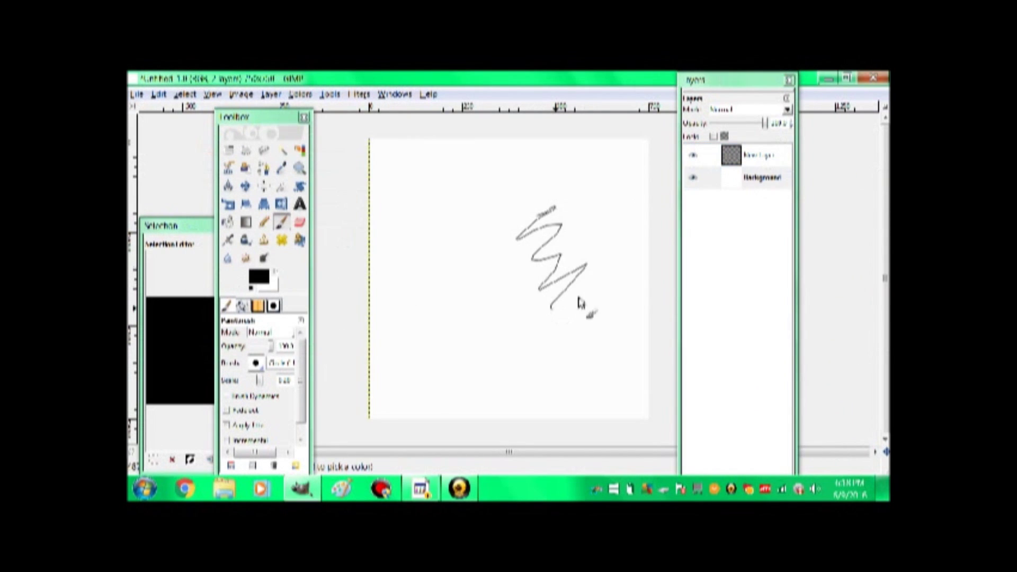
{"action": "key", "text": "ctrl+z"}
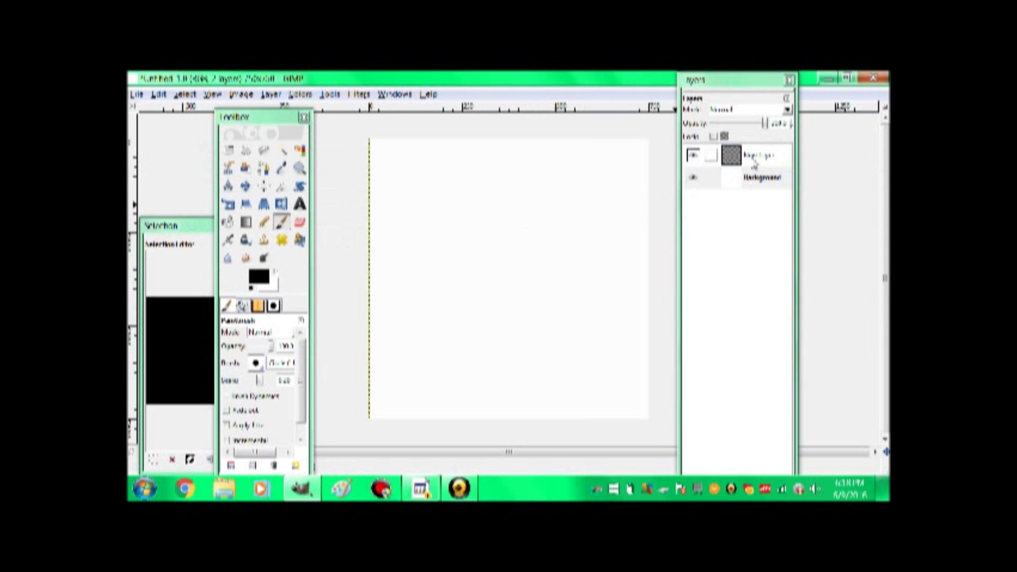
{"action": "left_click", "coordinate": [747, 197]}
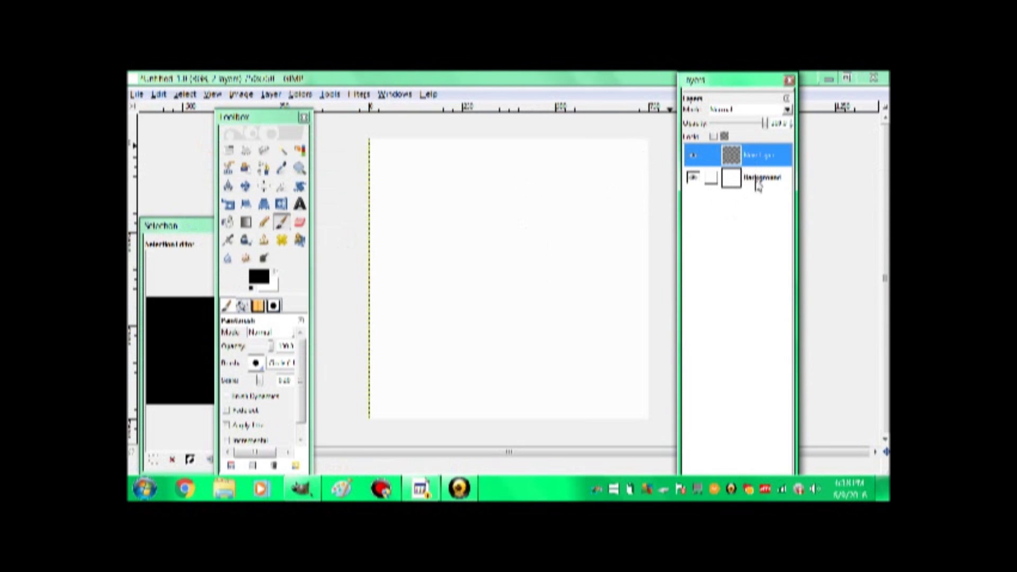
Add another 750 by 750 px transparent layer directly above the Background layer and delete it again.
{"action": "right_click", "coordinate": [752, 185]}
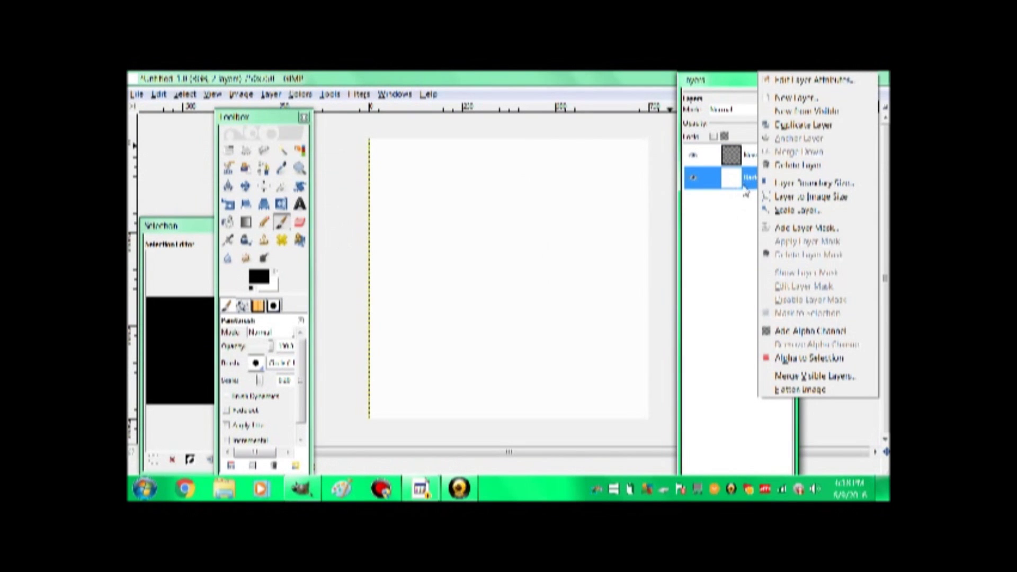
{"action": "left_click", "coordinate": [793, 102]}
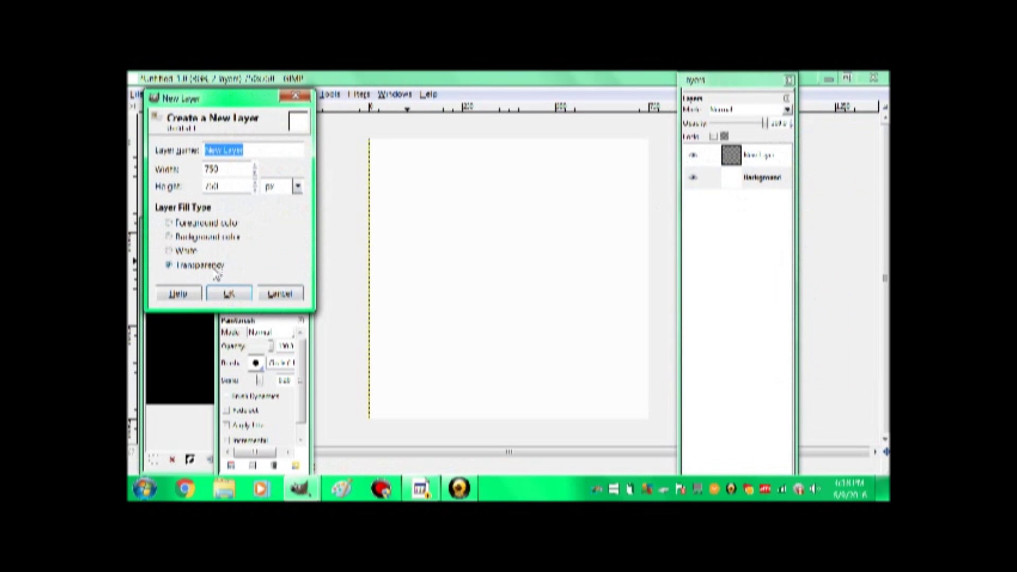
{"action": "left_click", "coordinate": [229, 294]}
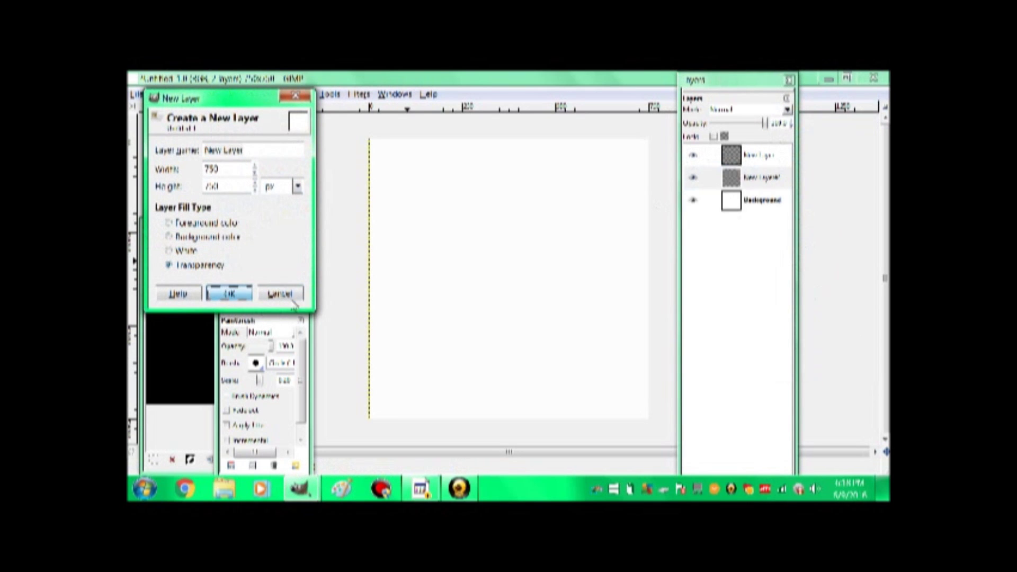
{"action": "right_click", "coordinate": [747, 182]}
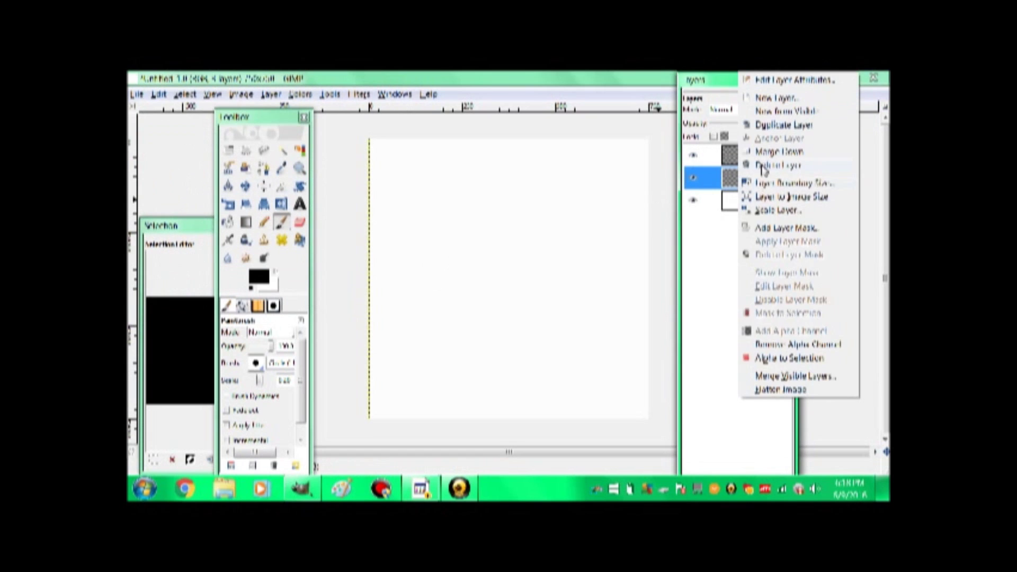
{"action": "left_click", "coordinate": [764, 188]}
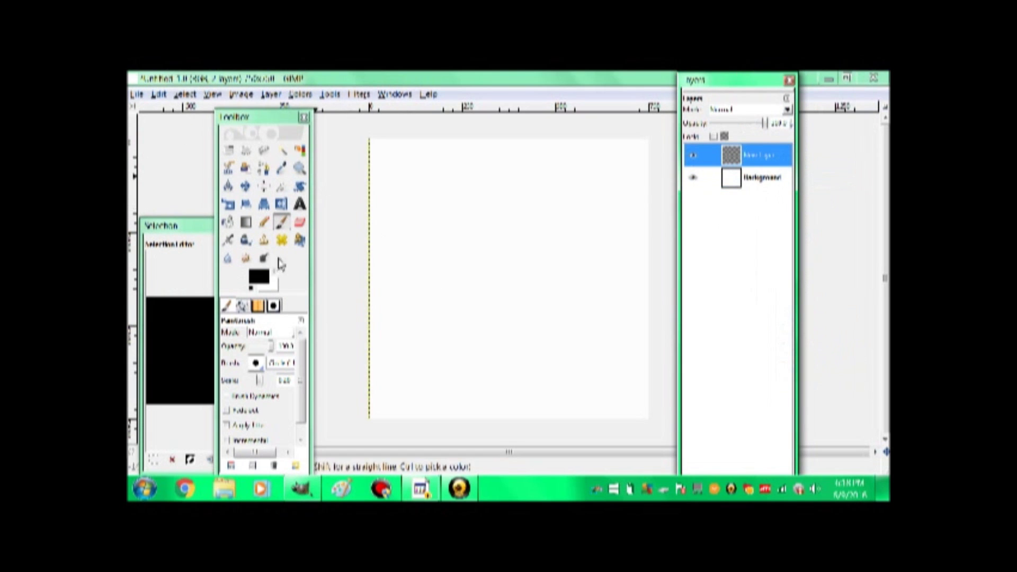
Try a larger paintbrush scale with a test stroke on the canvas and undo the stroke.
{"action": "left_click", "coordinate": [263, 380]}
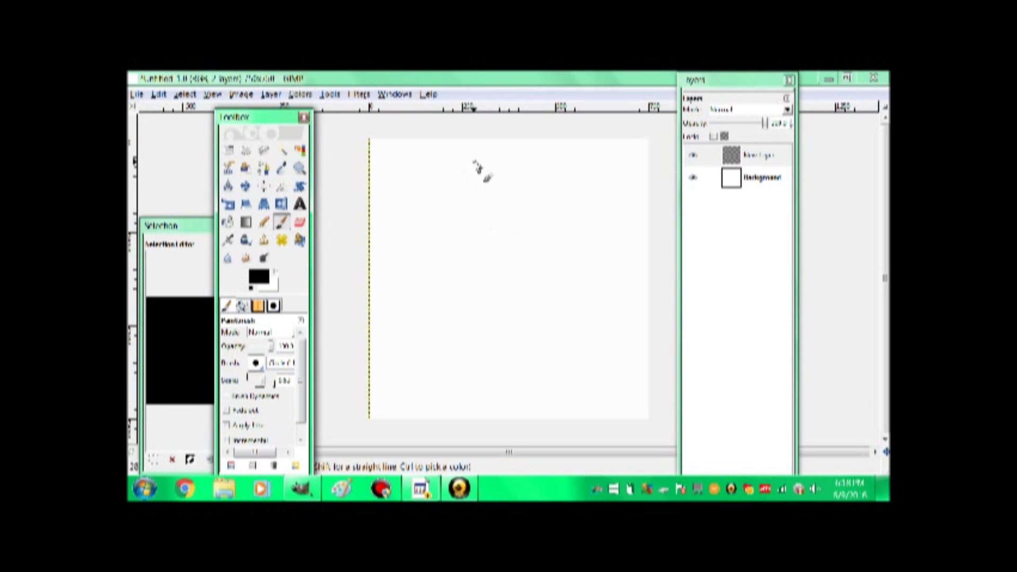
{"action": "mouse_move", "coordinate": [476, 160]}
{"action": "left_mouse_down"}
{"action": "mouse_move", "coordinate": [470, 198]}
{"action": "mouse_move", "coordinate": [477, 169]}
{"action": "mouse_move", "coordinate": [423, 284]}
{"action": "left_mouse_up"}
{"action": "key", "text": "ctrl+z"}
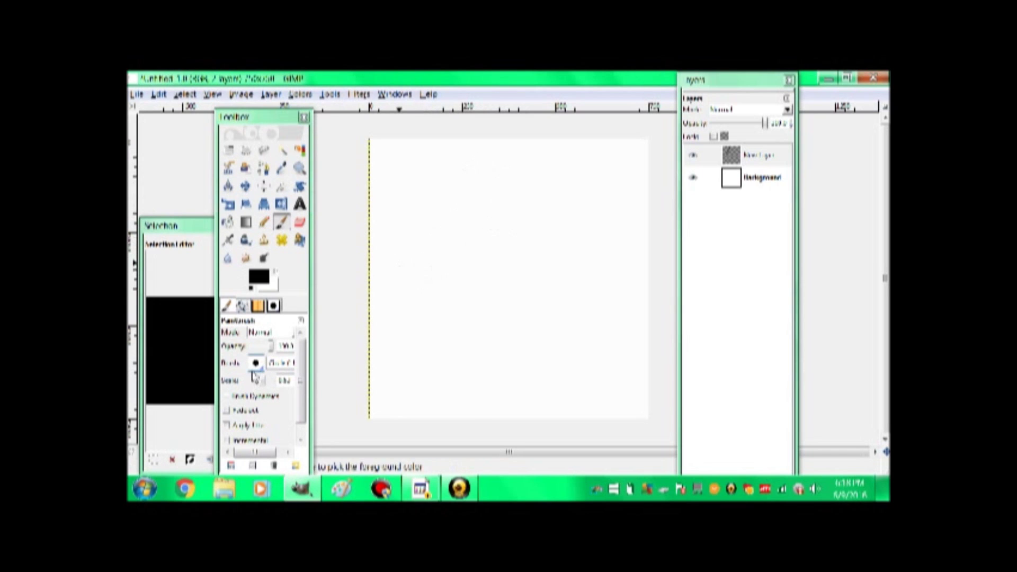
Sketch a large black teardrop outline with repeated brush strokes in the middle of the canvas on the new layer.
{"action": "mouse_move", "coordinate": [469, 174]}
{"action": "left_mouse_down"}
{"action": "mouse_move", "coordinate": [435, 247]}
{"action": "mouse_move", "coordinate": [482, 193]}
{"action": "mouse_move", "coordinate": [472, 163]}
{"action": "mouse_move", "coordinate": [511, 185]}
{"action": "mouse_move", "coordinate": [543, 228]}
{"action": "left_mouse_up"}
{"action": "mouse_move", "coordinate": [511, 187]}
{"action": "left_mouse_down"}
{"action": "mouse_move", "coordinate": [479, 164]}
{"action": "mouse_move", "coordinate": [551, 254]}
{"action": "mouse_move", "coordinate": [557, 284]}
{"action": "mouse_move", "coordinate": [548, 283]}
{"action": "left_mouse_up"}
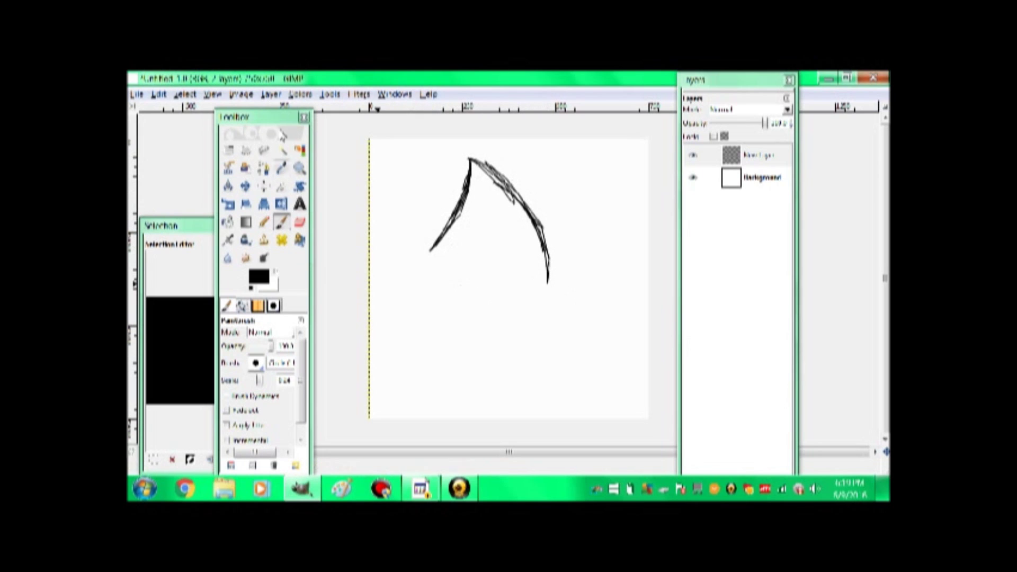
{"action": "left_click", "coordinate": [253, 121]}
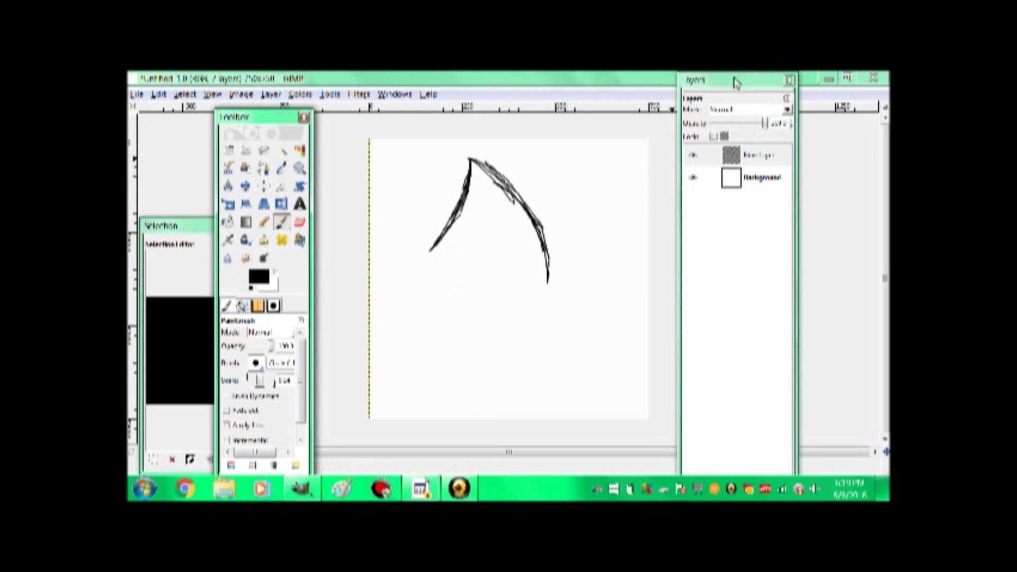
{"action": "left_click_drag", "start_coordinate": [733, 82], "coordinate": [744, 88]}
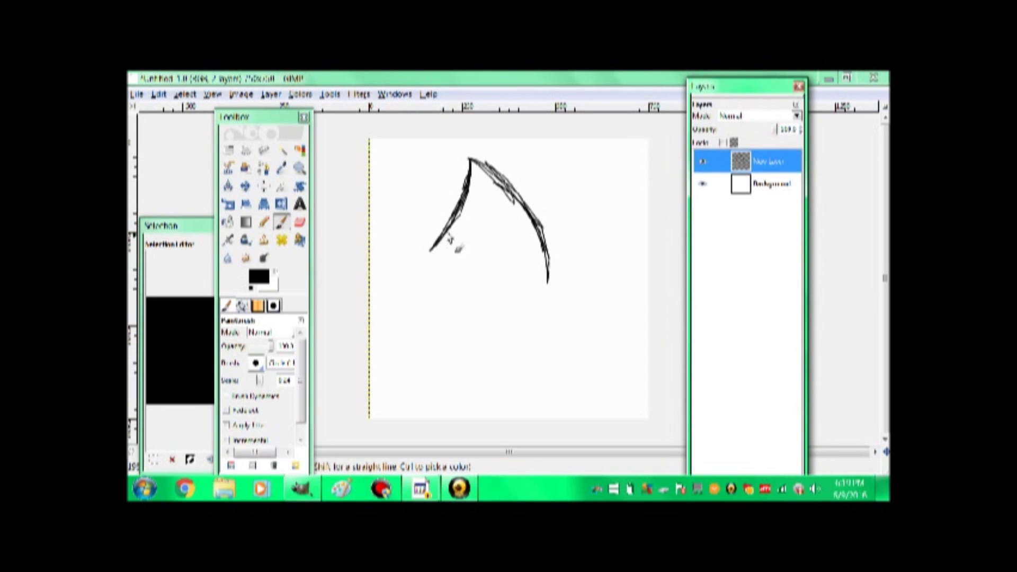
{"action": "left_click_drag", "start_coordinate": [447, 237], "coordinate": [420, 297]}
{"action": "mouse_move", "coordinate": [432, 256]}
{"action": "left_mouse_down"}
{"action": "mouse_move", "coordinate": [422, 289]}
{"action": "mouse_move", "coordinate": [434, 334]}
{"action": "mouse_move", "coordinate": [463, 347]}
{"action": "left_mouse_up"}
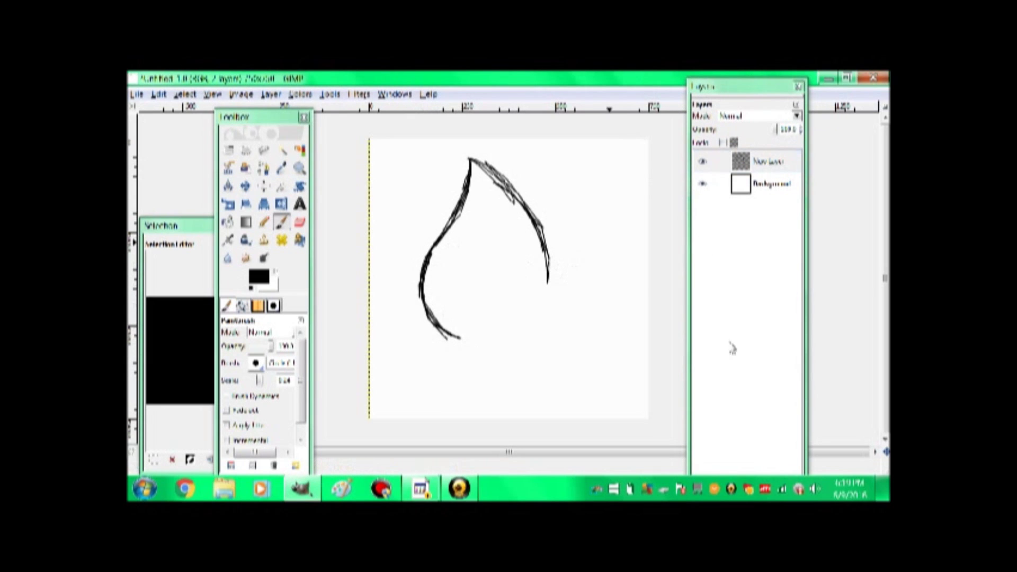
{"action": "mouse_move", "coordinate": [757, 159]}
{"action": "left_mouse_down"}
{"action": "mouse_move", "coordinate": [763, 196]}
{"action": "mouse_move", "coordinate": [775, 110]}
{"action": "mouse_move", "coordinate": [749, 73]}
{"action": "mouse_move", "coordinate": [749, 83]}
{"action": "left_mouse_up"}
{"action": "mouse_move", "coordinate": [527, 216]}
{"action": "left_mouse_down"}
{"action": "mouse_move", "coordinate": [549, 312]}
{"action": "mouse_move", "coordinate": [532, 332]}
{"action": "mouse_move", "coordinate": [548, 302]}
{"action": "mouse_move", "coordinate": [510, 351]}
{"action": "mouse_move", "coordinate": [516, 344]}
{"action": "mouse_move", "coordinate": [457, 340]}
{"action": "left_mouse_up"}
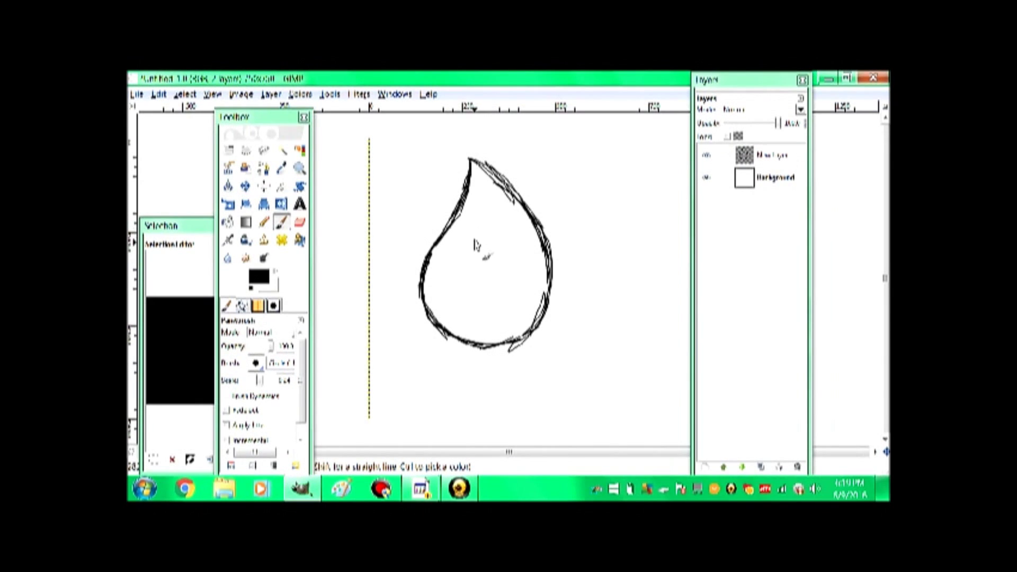
Paint two tall filled black eyes and a small U-shaped mouth inside the teardrop.
{"action": "mouse_move", "coordinate": [475, 244]}
{"action": "left_mouse_down"}
{"action": "mouse_move", "coordinate": [478, 228]}
{"action": "mouse_move", "coordinate": [478, 253]}
{"action": "left_mouse_up"}
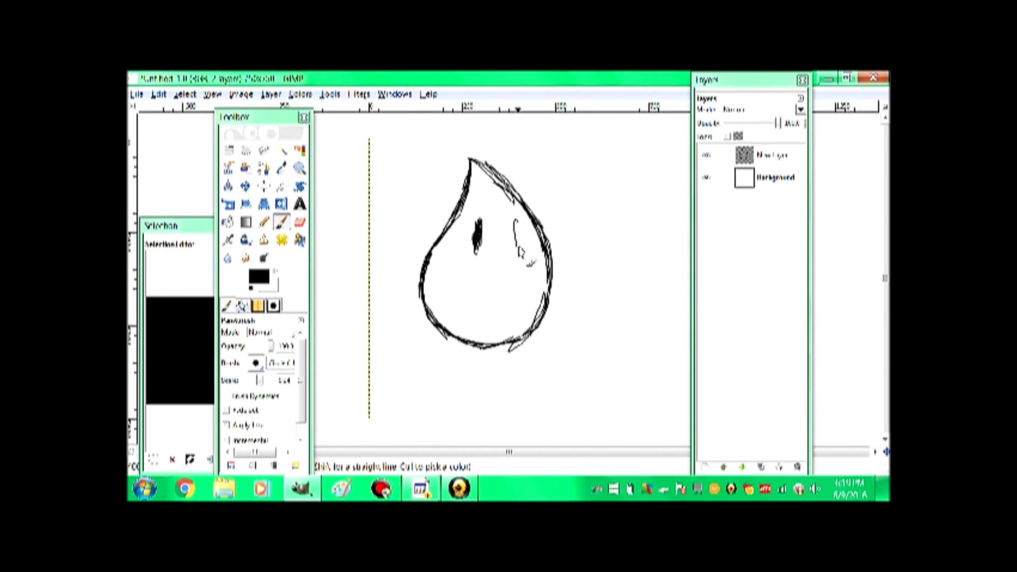
{"action": "mouse_move", "coordinate": [518, 246]}
{"action": "left_mouse_down"}
{"action": "mouse_move", "coordinate": [515, 227]}
{"action": "mouse_move", "coordinate": [517, 246]}
{"action": "left_mouse_up"}
{"action": "mouse_move", "coordinate": [487, 283]}
{"action": "left_mouse_down"}
{"action": "mouse_move", "coordinate": [495, 302]}
{"action": "mouse_move", "coordinate": [501, 284]}
{"action": "mouse_move", "coordinate": [478, 273]}
{"action": "mouse_move", "coordinate": [531, 270]}
{"action": "left_mouse_up"}
Set the foreground color to red, scribble a blush mark under each eye, and reset the foreground to black.
{"action": "left_click", "coordinate": [258, 276]}
{"action": "left_click", "coordinate": [461, 233]}
{"action": "left_click", "coordinate": [566, 385]}
{"action": "left_click", "coordinate": [251, 288]}
Paint two short black legs below the teardrop and a short raised arm on each side.
{"action": "left_click_drag", "start_coordinate": [453, 339], "coordinate": [444, 366]}
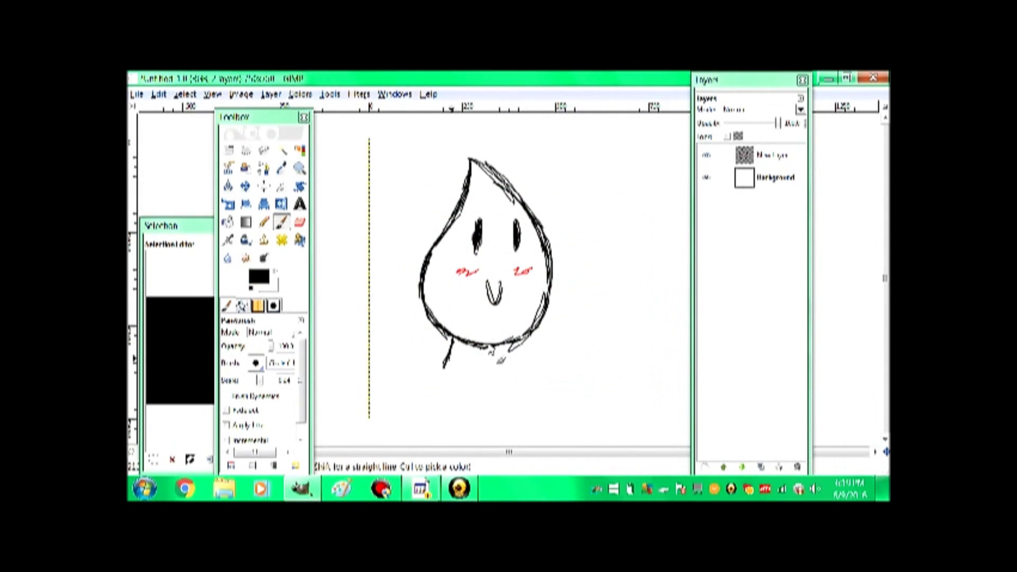
{"action": "left_click_drag", "start_coordinate": [511, 344], "coordinate": [515, 366]}
{"action": "left_click_drag", "start_coordinate": [433, 244], "coordinate": [419, 231]}
{"action": "left_click_drag", "start_coordinate": [566, 239], "coordinate": [550, 250]}
{"action": "left_click_drag", "start_coordinate": [511, 343], "coordinate": [516, 367]}
{"action": "left_click_drag", "start_coordinate": [432, 244], "coordinate": [417, 229]}
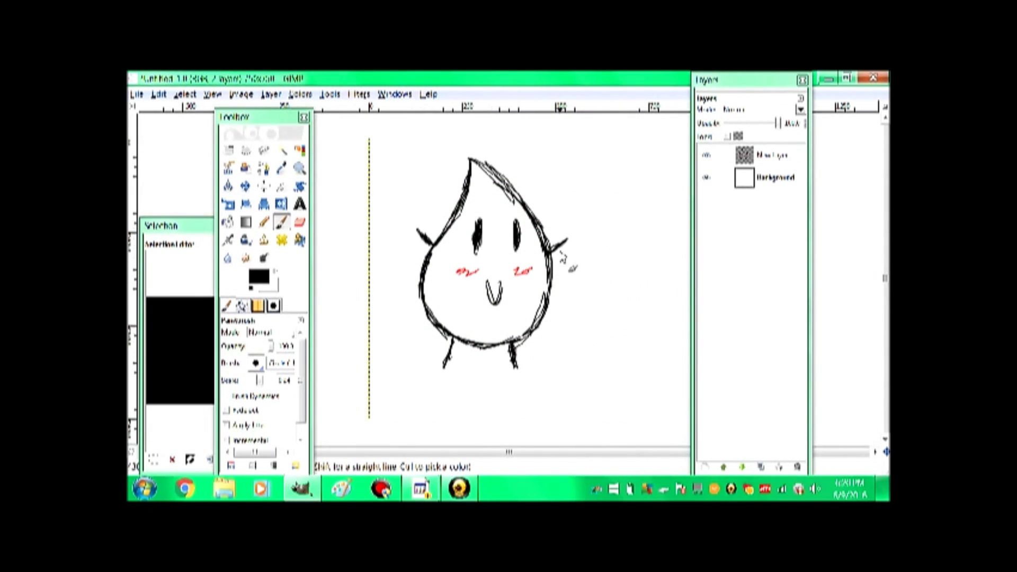
{"action": "left_click_drag", "start_coordinate": [552, 249], "coordinate": [567, 238]}
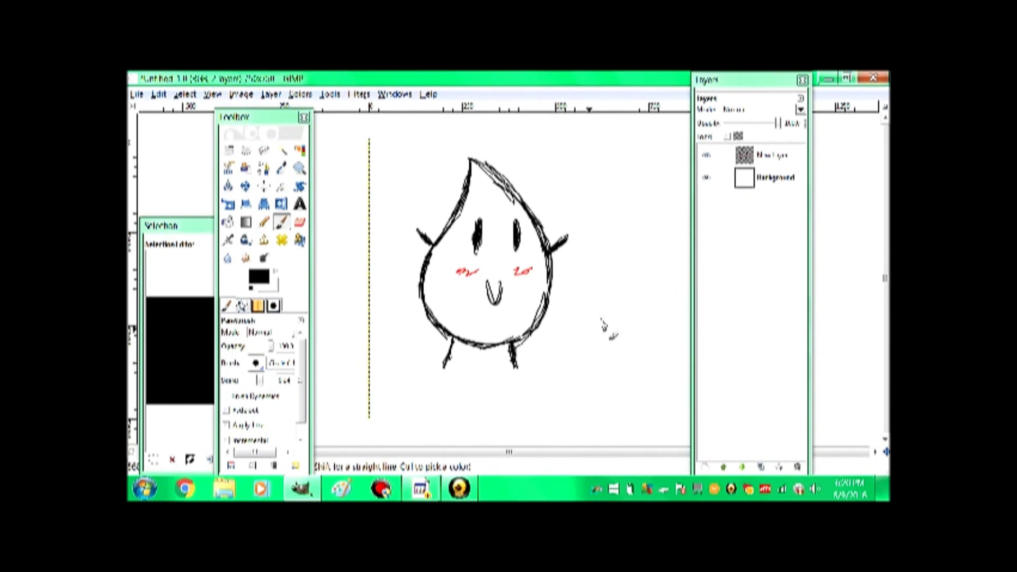
Swap the foreground to white, paint small highlights in both eyes, and swap the foreground back to black.
{"action": "mouse_move", "coordinate": [602, 320]}
{"action": "left_mouse_down"}
{"action": "mouse_move", "coordinate": [636, 250]}
{"action": "mouse_move", "coordinate": [492, 322]}
{"action": "mouse_move", "coordinate": [551, 293]}
{"action": "mouse_move", "coordinate": [585, 314]}
{"action": "mouse_move", "coordinate": [622, 271]}
{"action": "mouse_move", "coordinate": [556, 266]}
{"action": "mouse_move", "coordinate": [583, 290]}
{"action": "left_mouse_up"}
{"action": "scroll", "coordinate": [583, 296], "scroll_direction": "up", "scroll_amount": 1}
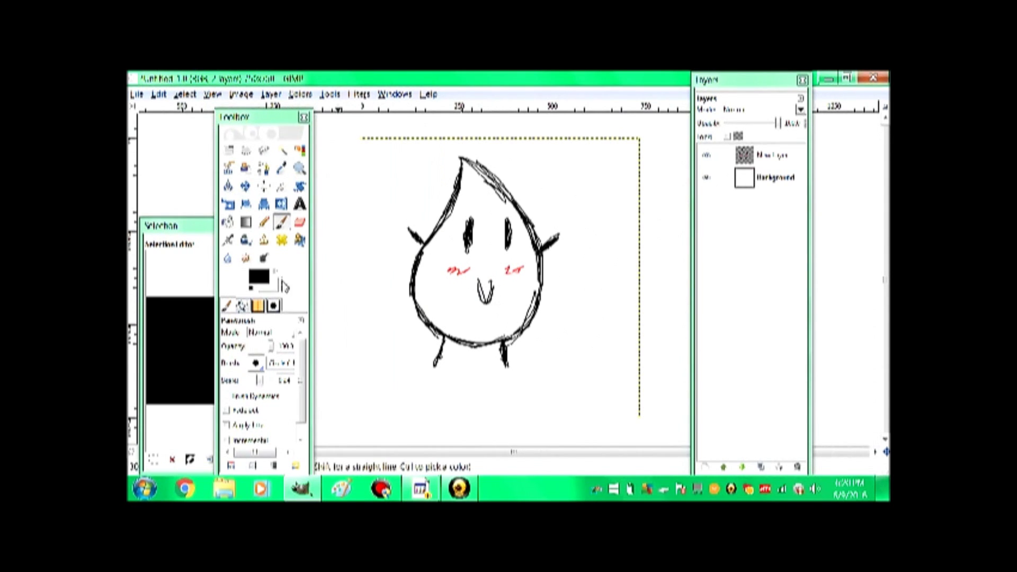
{"action": "left_click", "coordinate": [276, 270]}
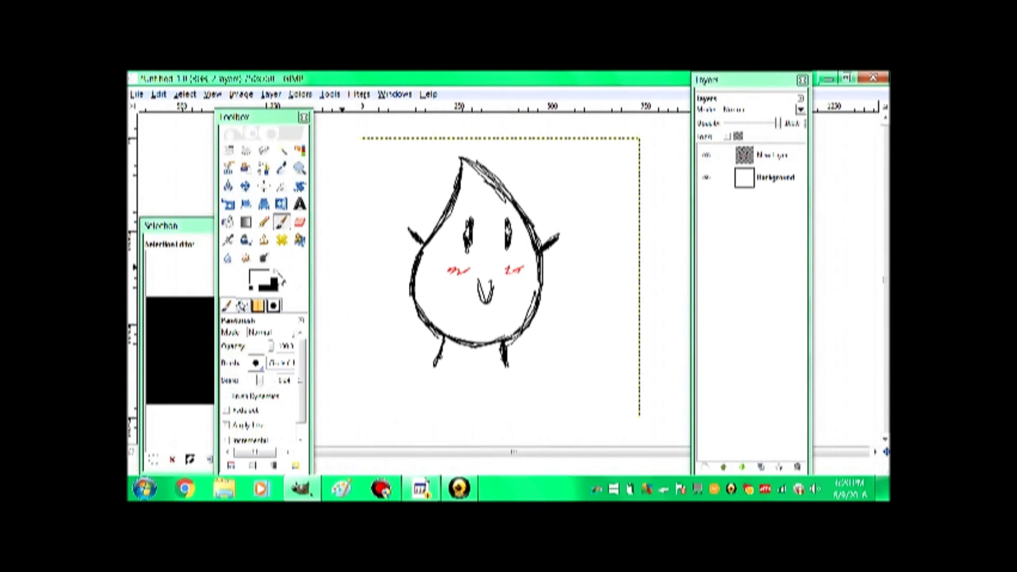
{"action": "left_click", "coordinate": [275, 271]}
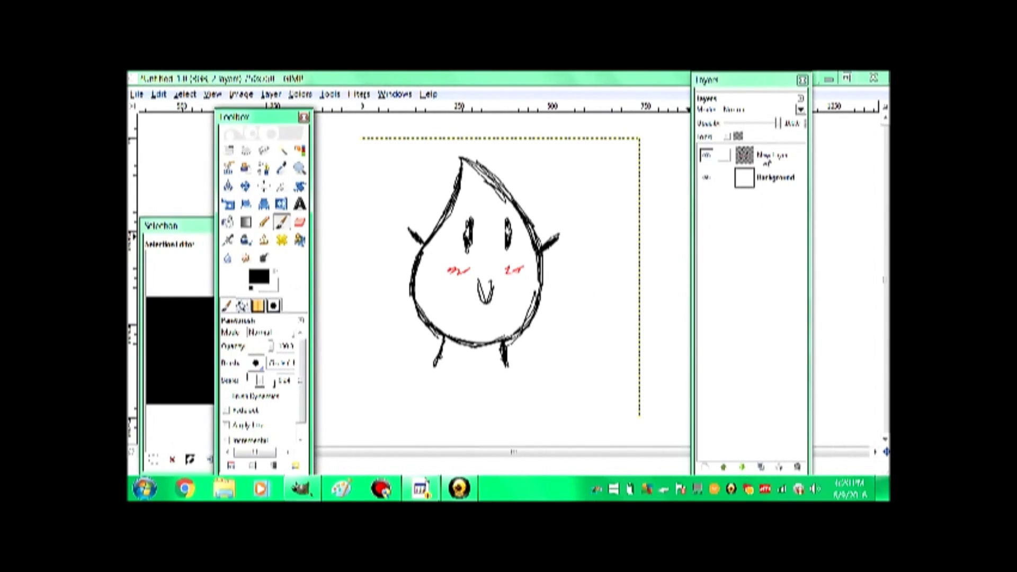
Try duplicating the character's layer and the Background layer, and undo both duplications.
{"action": "right_click", "coordinate": [768, 156]}
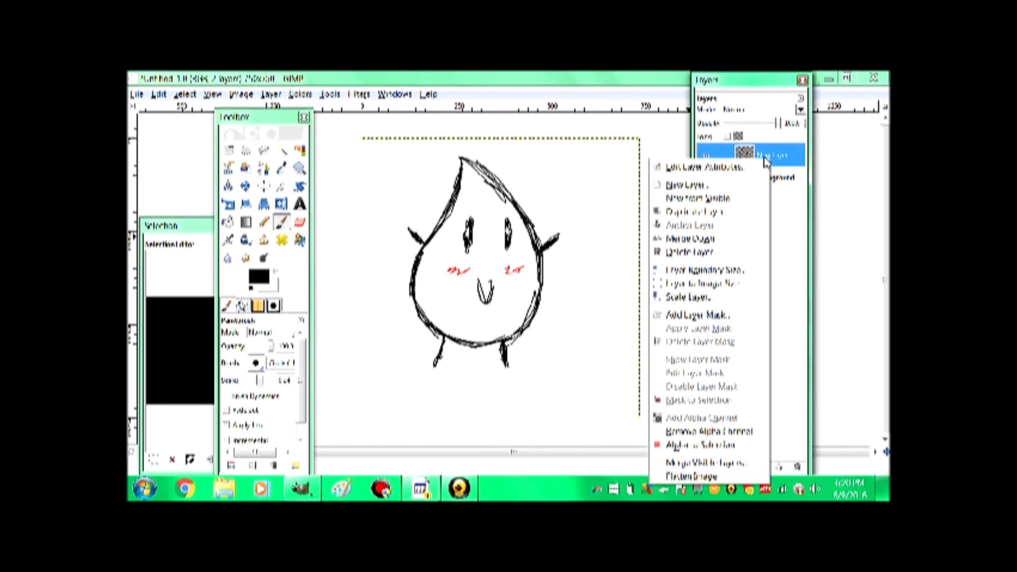
{"action": "left_click", "coordinate": [720, 214]}
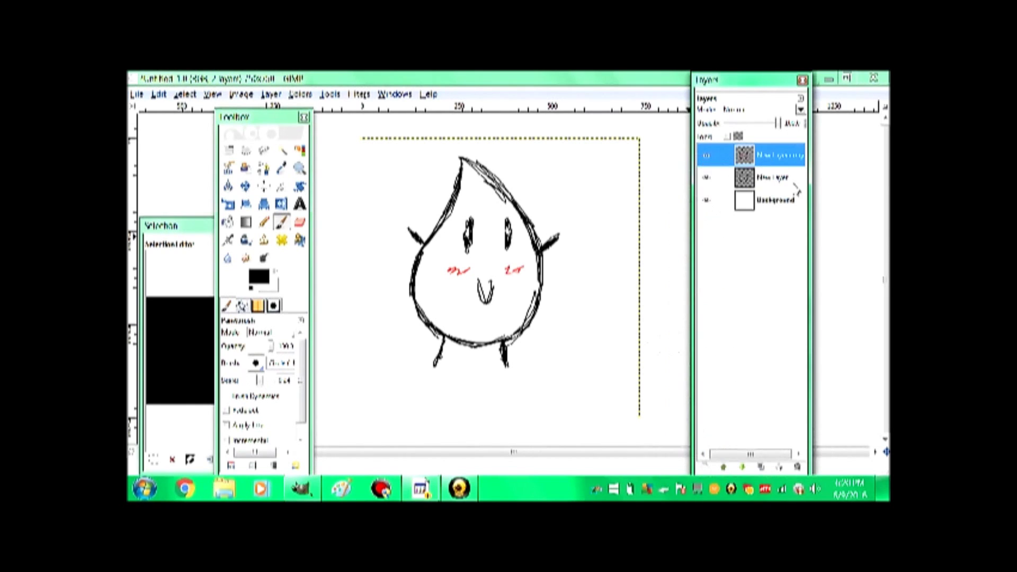
{"action": "right_click", "coordinate": [769, 200]}
{"action": "left_click", "coordinate": [763, 201]}
{"action": "right_click", "coordinate": [766, 205]}
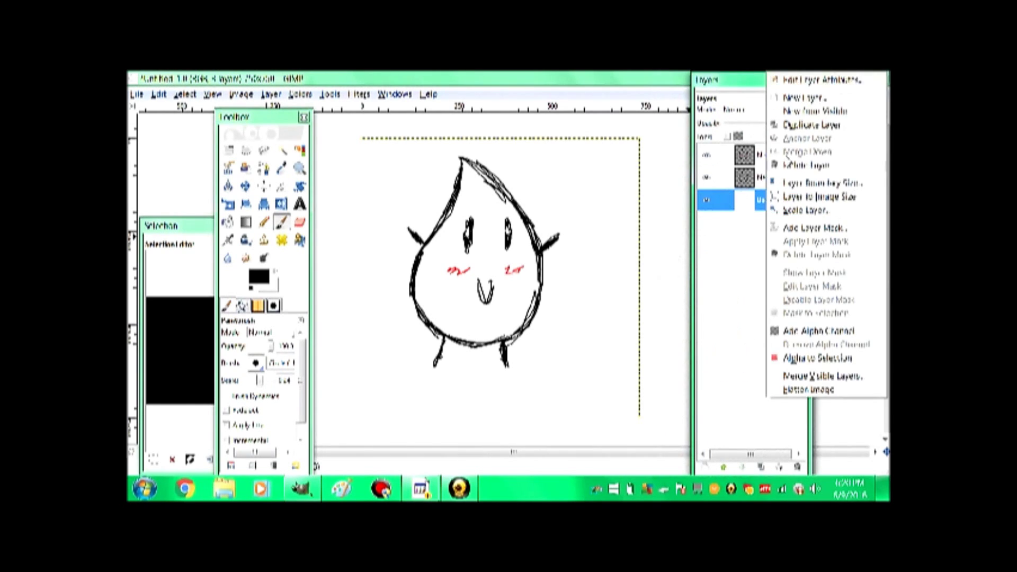
{"action": "left_click", "coordinate": [802, 127]}
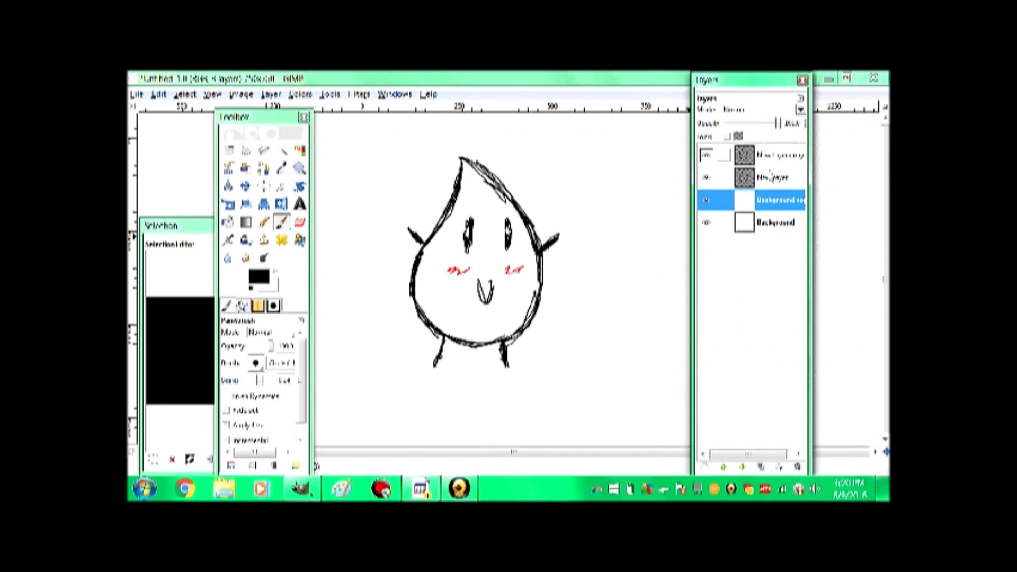
{"action": "key", "text": "ctrl+z"}
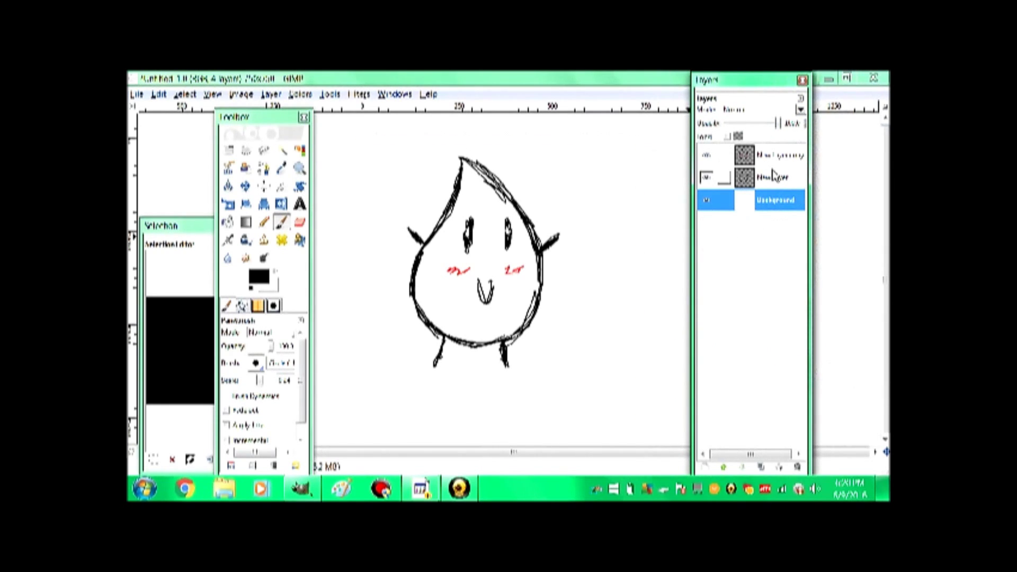
{"action": "left_click", "coordinate": [770, 165]}
{"action": "key", "text": "ctrl+z"}
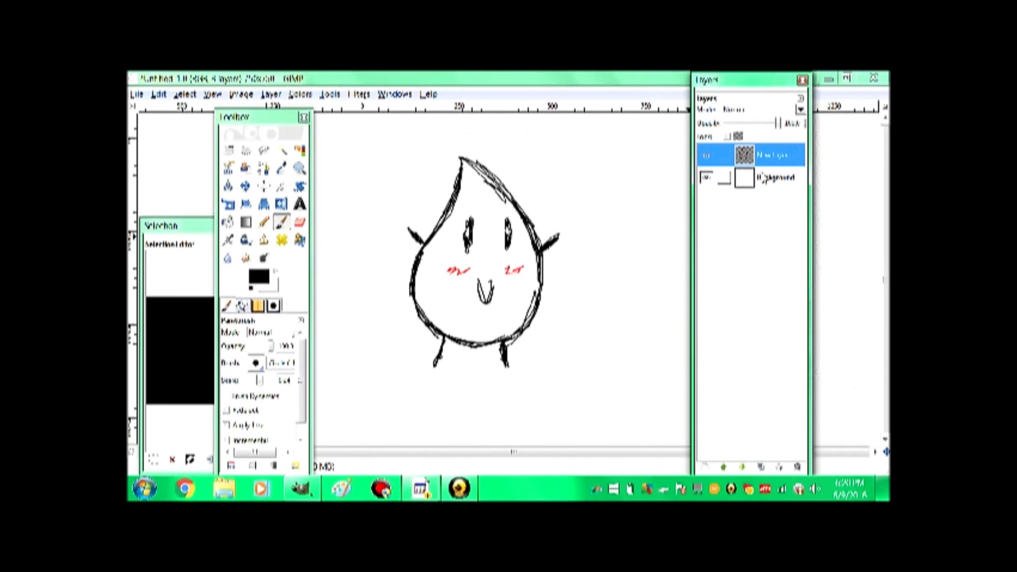
Duplicate the character layer and the Background layer, placing the Background copy directly beneath the character copy.
{"action": "right_click", "coordinate": [759, 163]}
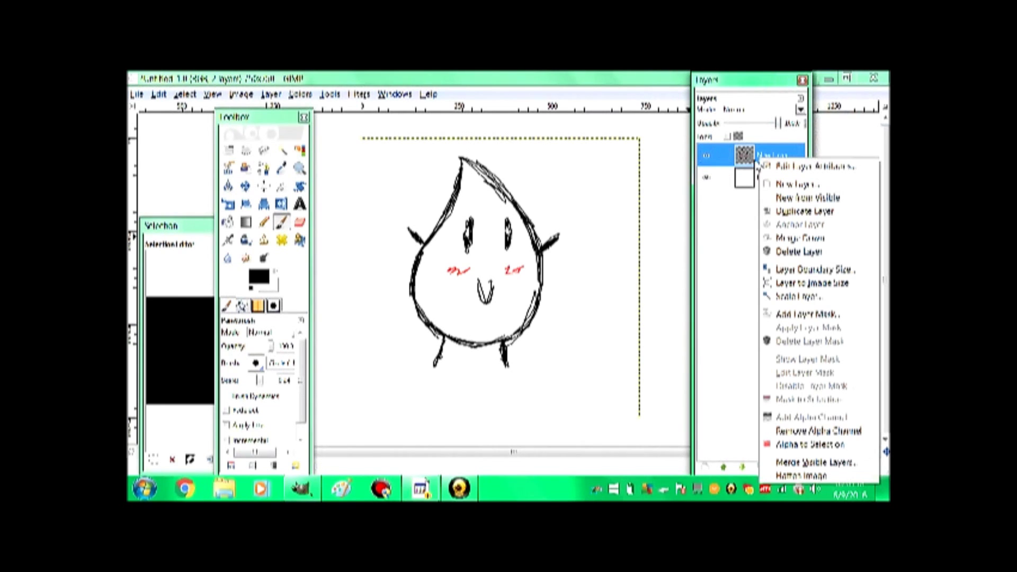
{"action": "left_click", "coordinate": [804, 212]}
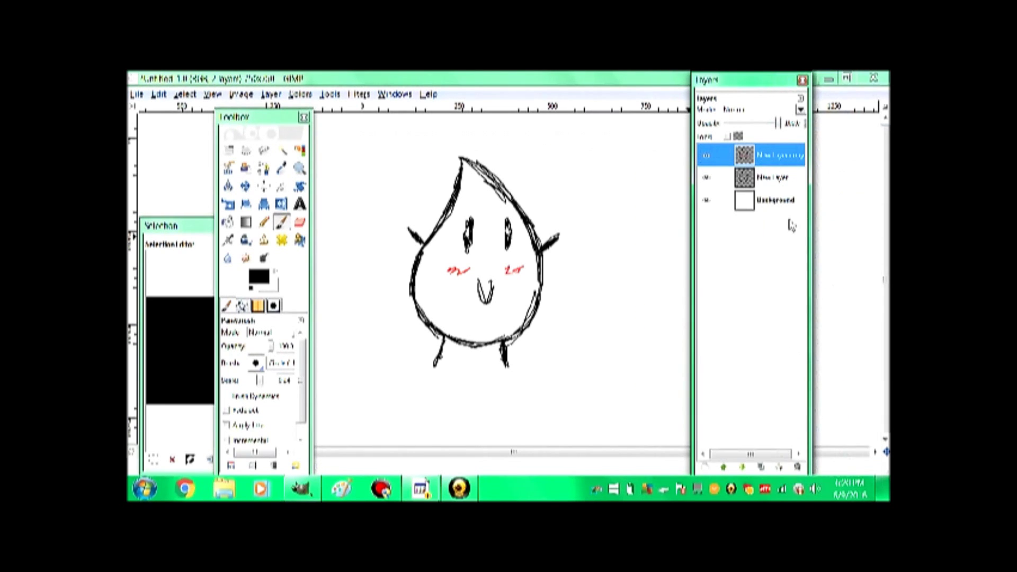
{"action": "right_click", "coordinate": [762, 207]}
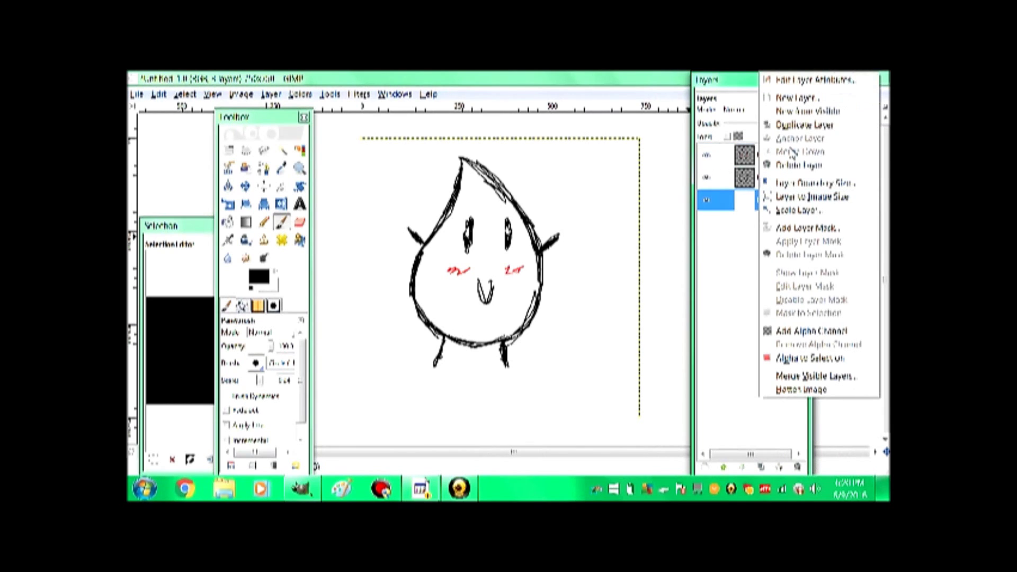
{"action": "left_click", "coordinate": [804, 126]}
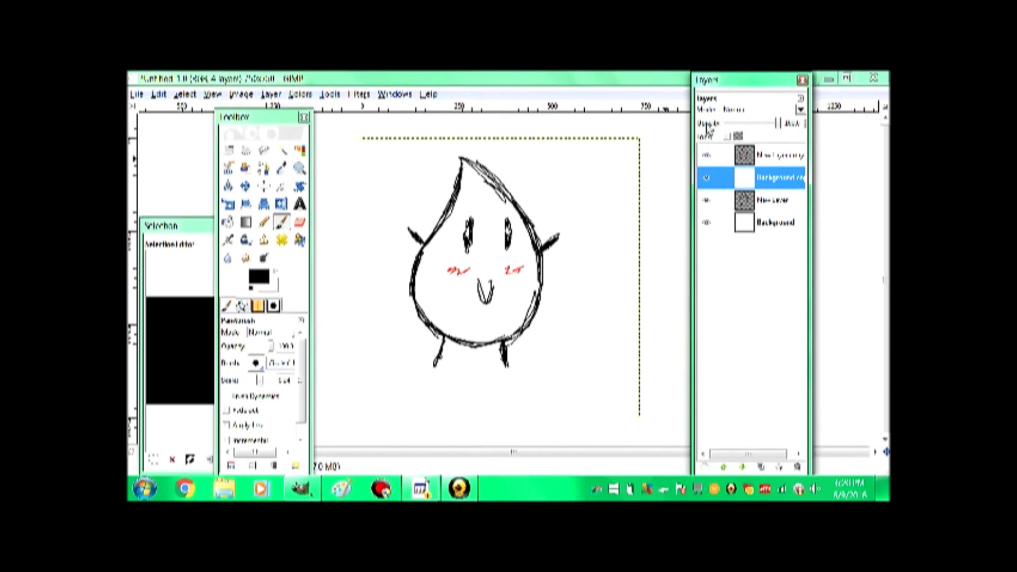
Lower the Background copy's opacity so it is partly see-through, and select the character copy above it.
{"action": "left_click_drag", "start_coordinate": [778, 128], "coordinate": [760, 131]}
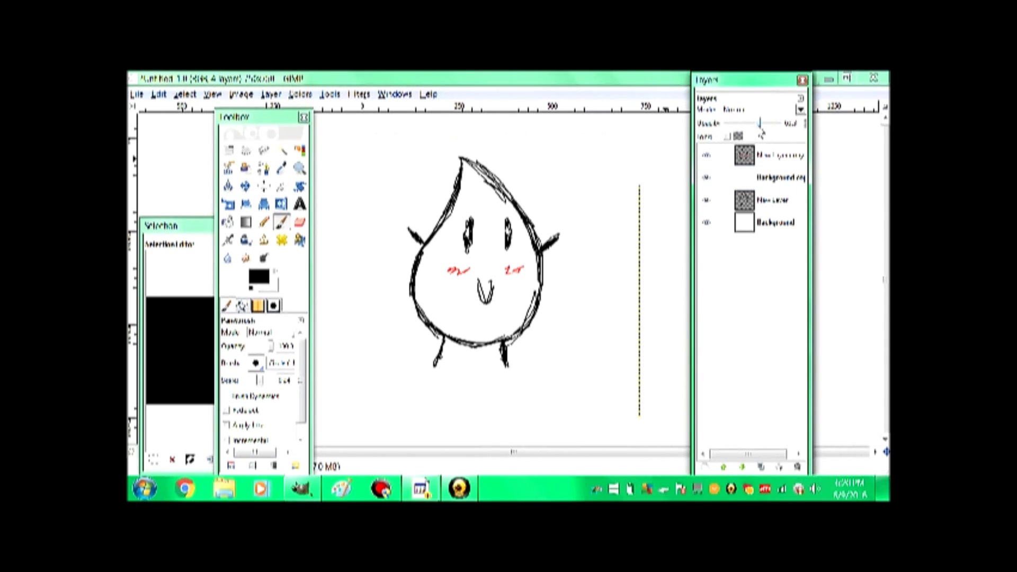
{"action": "left_click", "coordinate": [757, 160]}
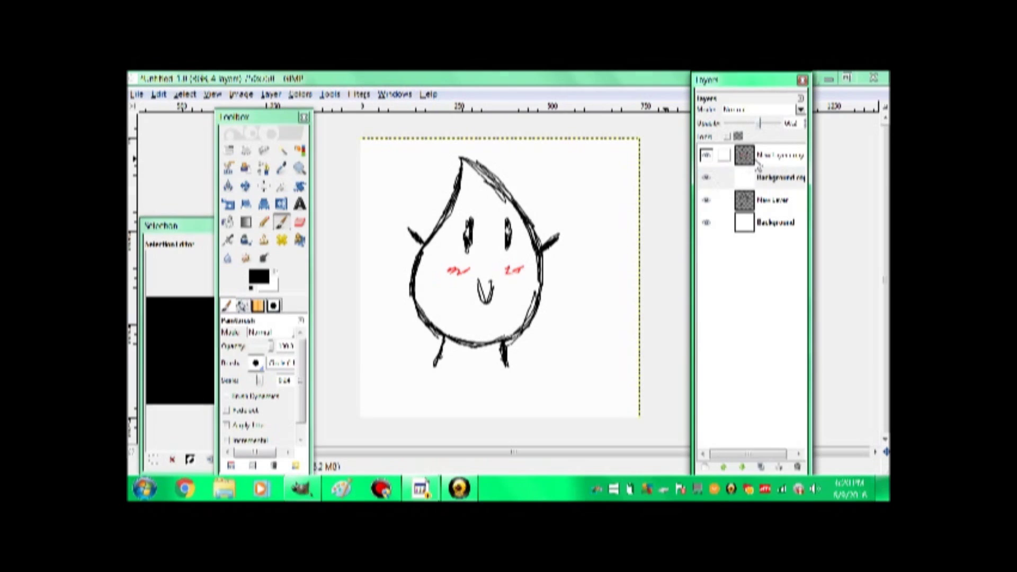
{"action": "left_click", "coordinate": [751, 161]}
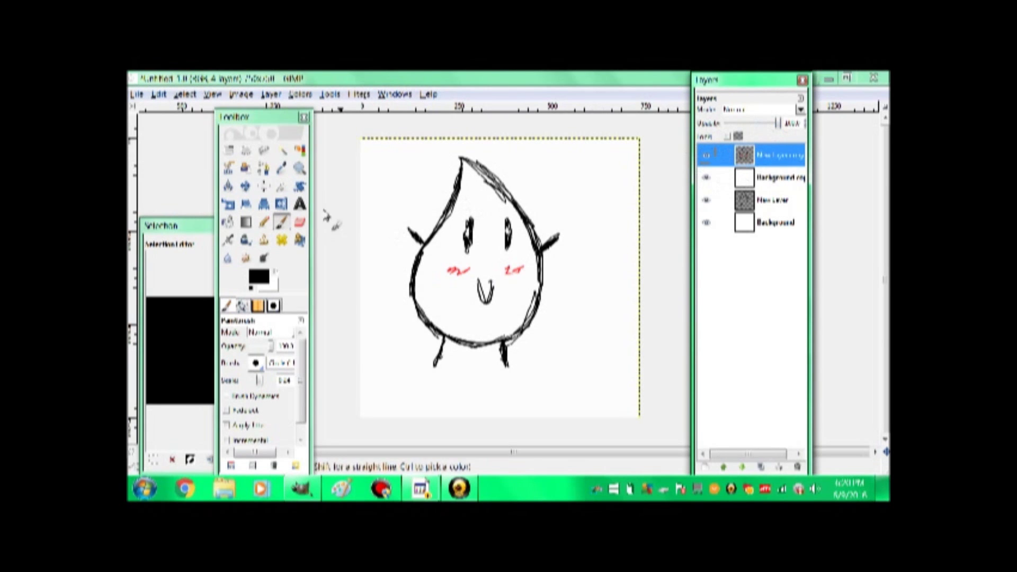
Erase the upper half of both eyes on the character copy using a small Eraser.
{"action": "left_click", "coordinate": [300, 221]}
{"action": "left_click_drag", "start_coordinate": [260, 381], "coordinate": [270, 382]}
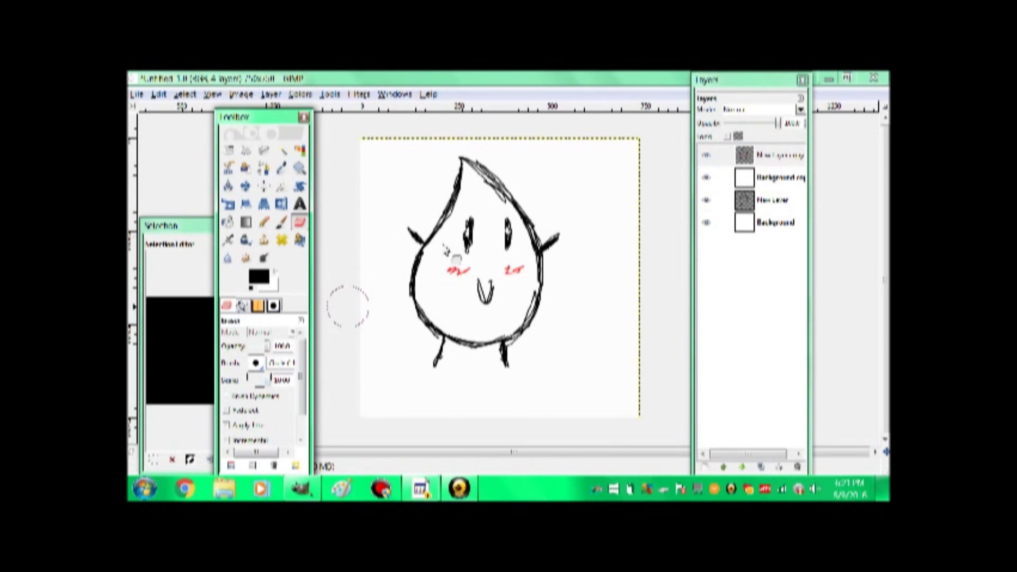
{"action": "left_click_drag", "start_coordinate": [473, 217], "coordinate": [516, 232]}
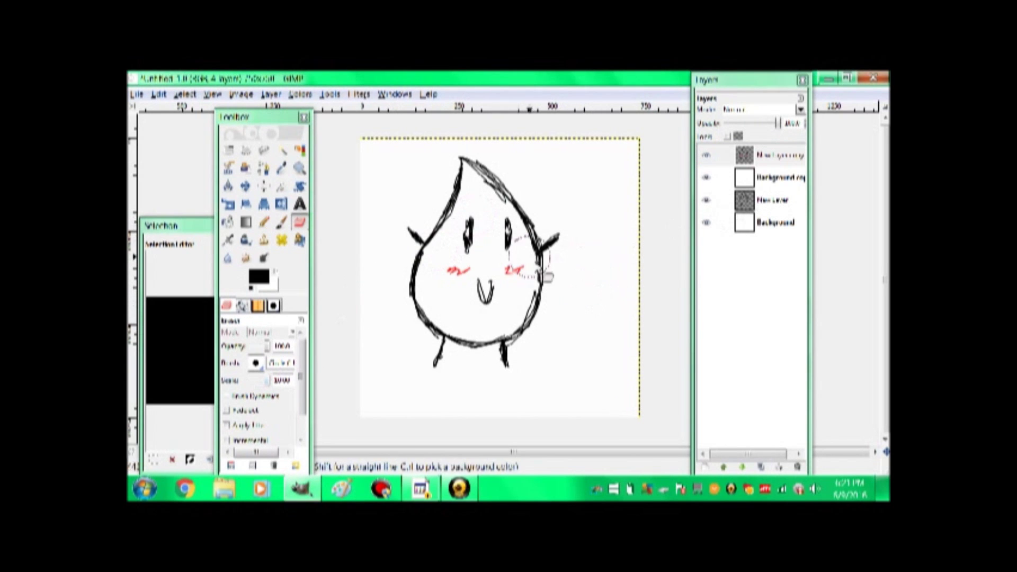
{"action": "left_click", "coordinate": [299, 168]}
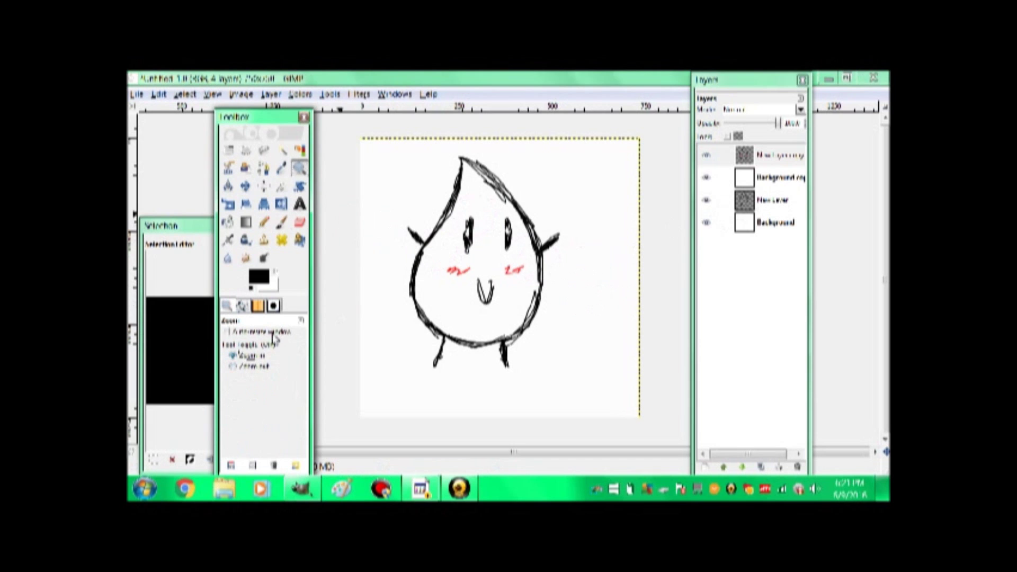
{"action": "left_click", "coordinate": [480, 217]}
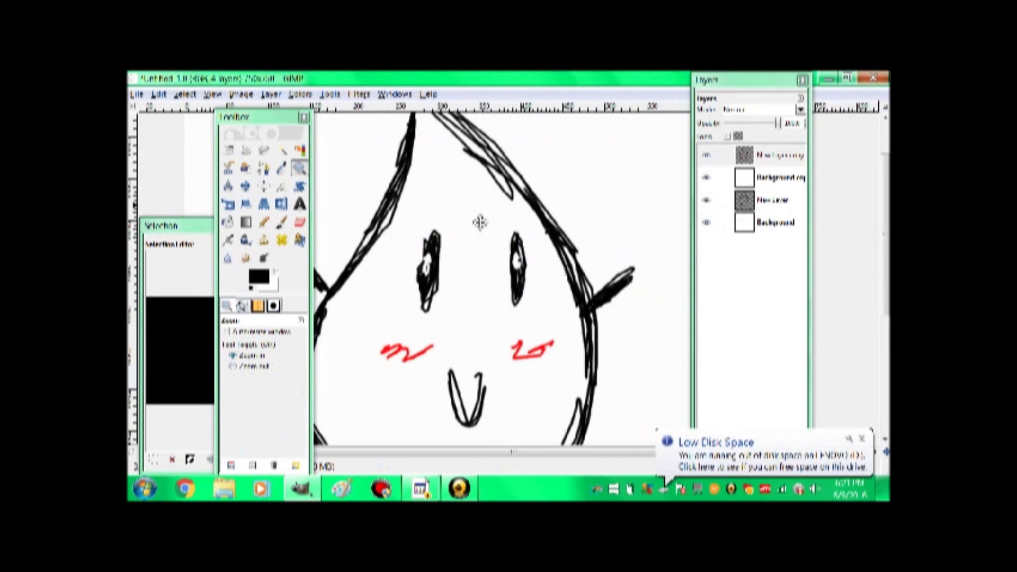
{"action": "left_click", "coordinate": [498, 233]}
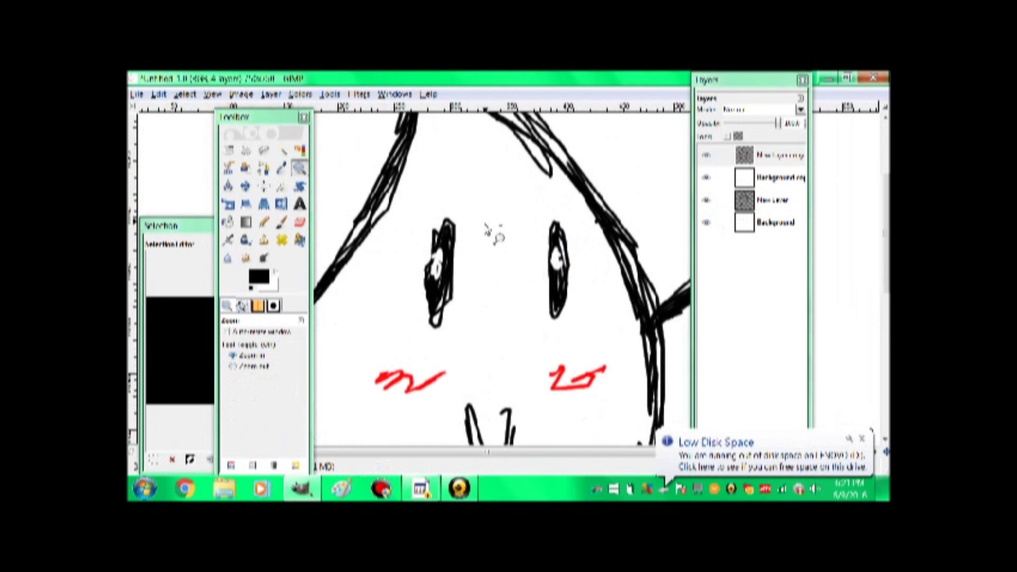
{"action": "left_click", "coordinate": [300, 223]}
{"action": "left_click_drag", "start_coordinate": [269, 386], "coordinate": [262, 382]}
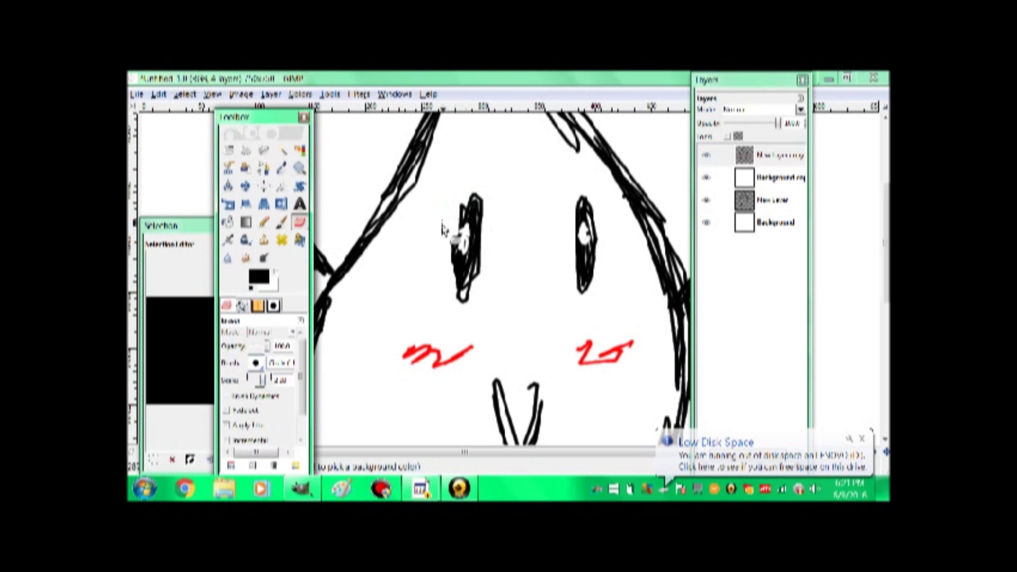
{"action": "mouse_move", "coordinate": [453, 225]}
{"action": "left_mouse_down"}
{"action": "mouse_move", "coordinate": [495, 227]}
{"action": "mouse_move", "coordinate": [444, 215]}
{"action": "mouse_move", "coordinate": [469, 209]}
{"action": "left_mouse_up"}
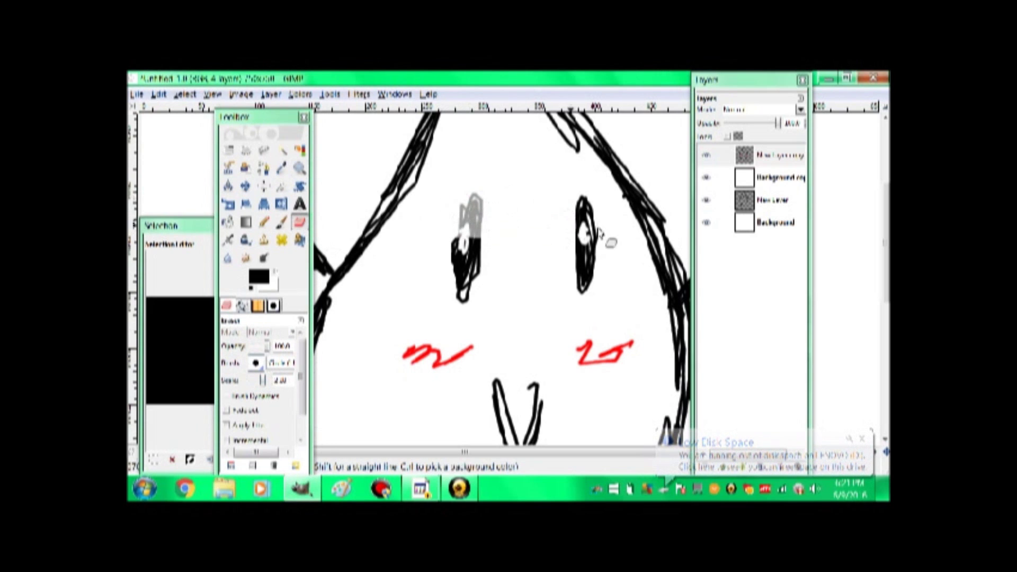
{"action": "mouse_move", "coordinate": [585, 233]}
{"action": "left_mouse_down"}
{"action": "mouse_move", "coordinate": [603, 225]}
{"action": "mouse_move", "coordinate": [566, 214]}
{"action": "left_mouse_up"}
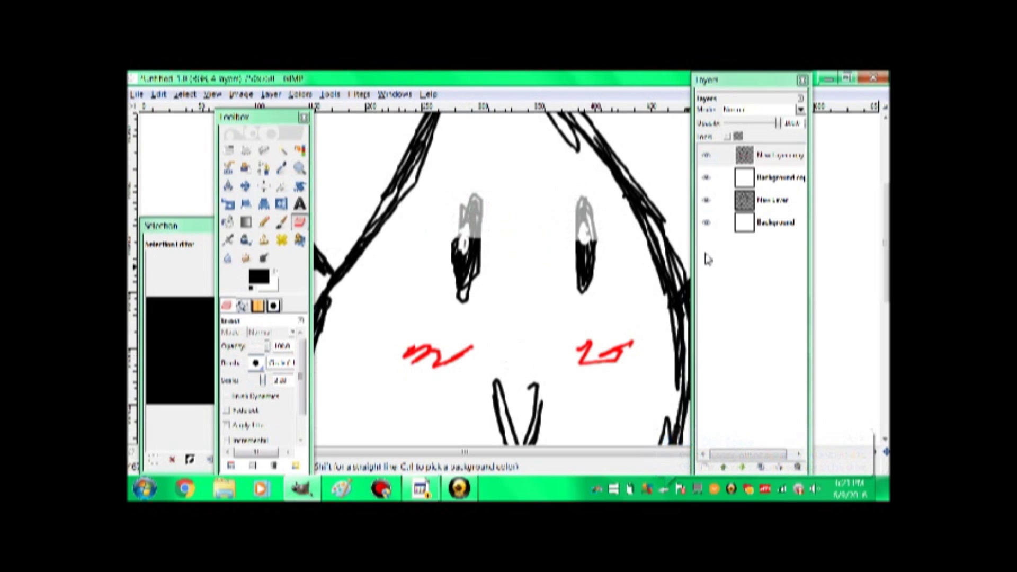
Restore the Background copy to full opacity and switch to the Paintbrush for close work on the eyes.
{"action": "left_click", "coordinate": [759, 178]}
{"action": "left_click", "coordinate": [773, 178]}
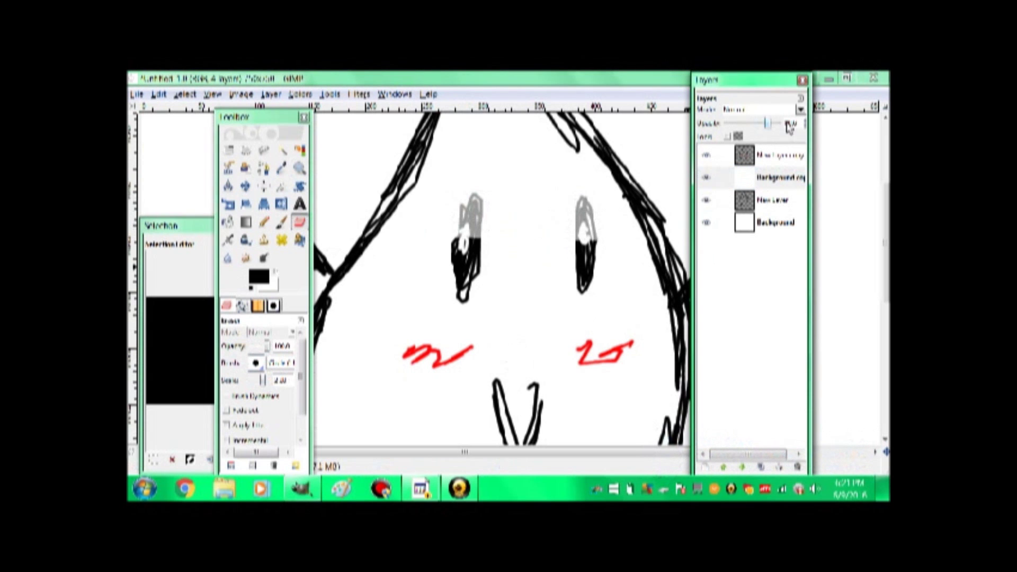
{"action": "mouse_move", "coordinate": [546, 312]}
{"action": "left_mouse_down"}
{"action": "mouse_move", "coordinate": [520, 236]}
{"action": "mouse_move", "coordinate": [519, 286]}
{"action": "mouse_move", "coordinate": [502, 256]}
{"action": "left_mouse_up"}
{"action": "left_click", "coordinate": [281, 221]}
Try painting flat eyelid lines over the eyes on the Background copy, and undo the strokes.
{"action": "mouse_move", "coordinate": [423, 199]}
{"action": "left_mouse_down"}
{"action": "mouse_move", "coordinate": [462, 199]}
{"action": "mouse_move", "coordinate": [443, 199]}
{"action": "left_mouse_up"}
{"action": "mouse_move", "coordinate": [548, 201]}
{"action": "left_mouse_down"}
{"action": "mouse_move", "coordinate": [585, 208]}
{"action": "mouse_move", "coordinate": [567, 250]}
{"action": "left_mouse_up"}
{"action": "key", "text": "ctrl+z"}
{"action": "key", "text": "ctrl+z"}
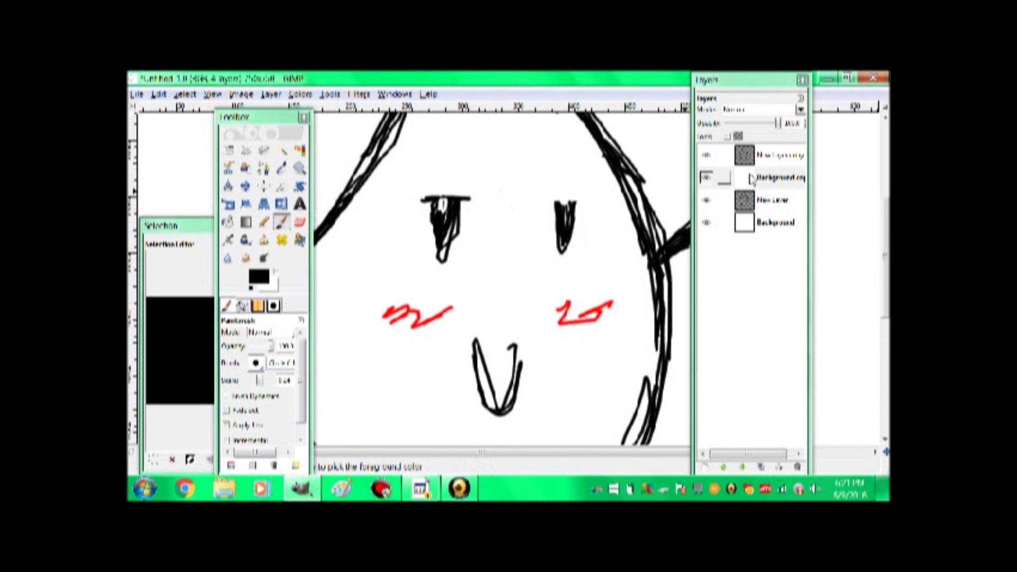
Paint a flat black eyelid line across the top of each eye on the character copy.
{"action": "left_click", "coordinate": [770, 156]}
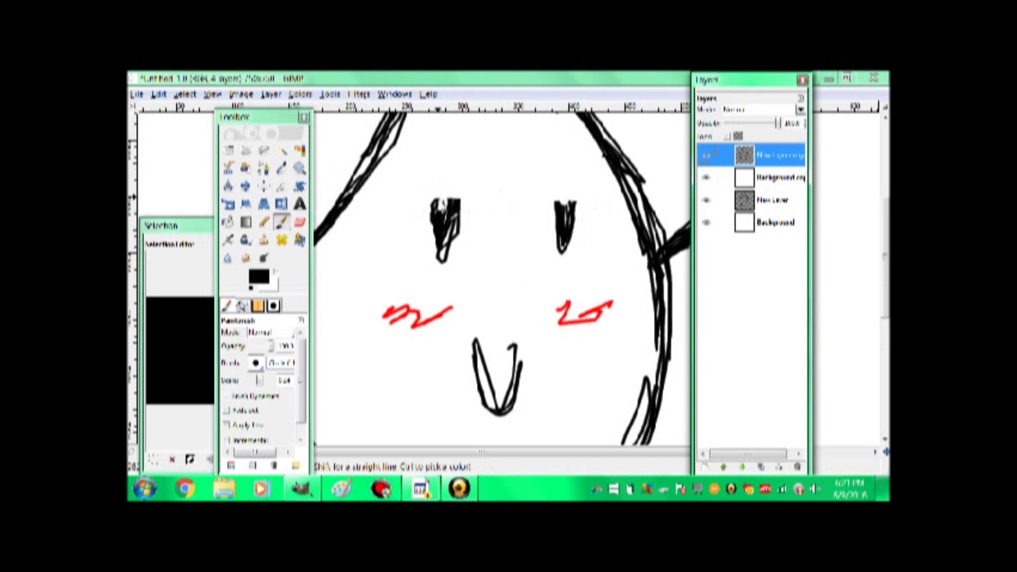
{"action": "left_click_drag", "start_coordinate": [424, 199], "coordinate": [470, 200]}
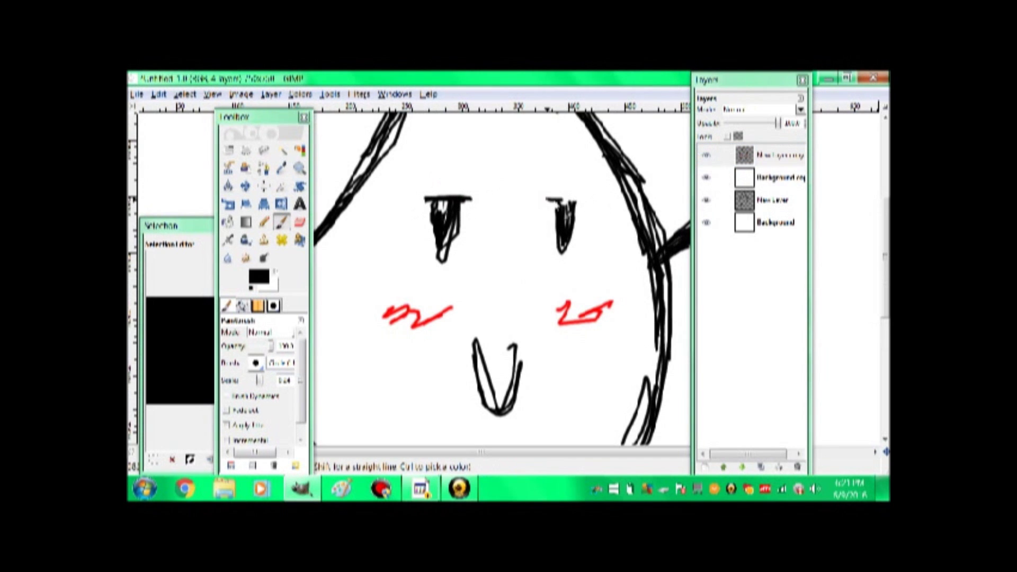
{"action": "left_click_drag", "start_coordinate": [584, 203], "coordinate": [547, 200]}
Examine the whole character with its half-closed eyes at a smaller zoom.
{"action": "left_click", "coordinate": [299, 168]}
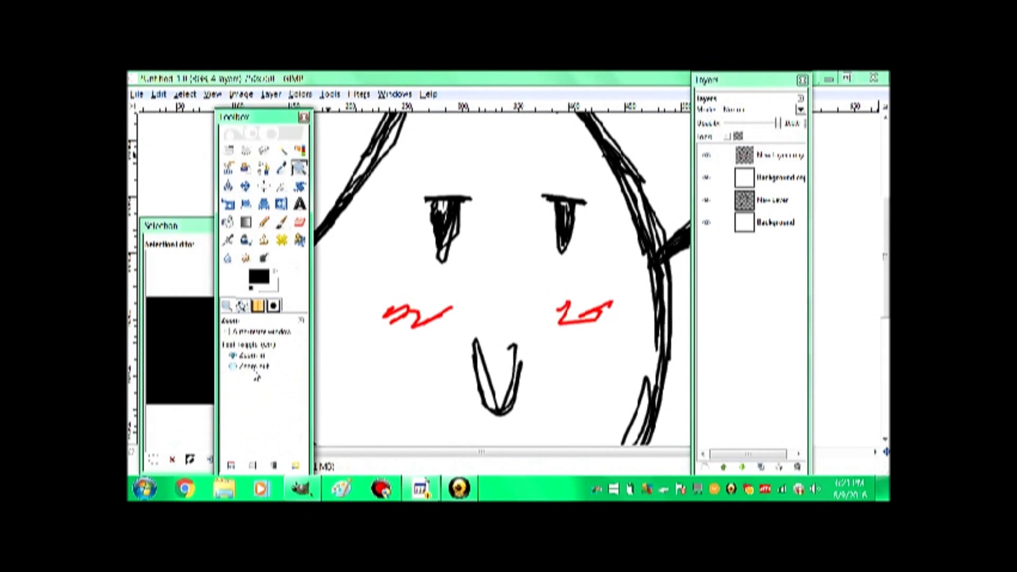
{"action": "left_click", "coordinate": [423, 351]}
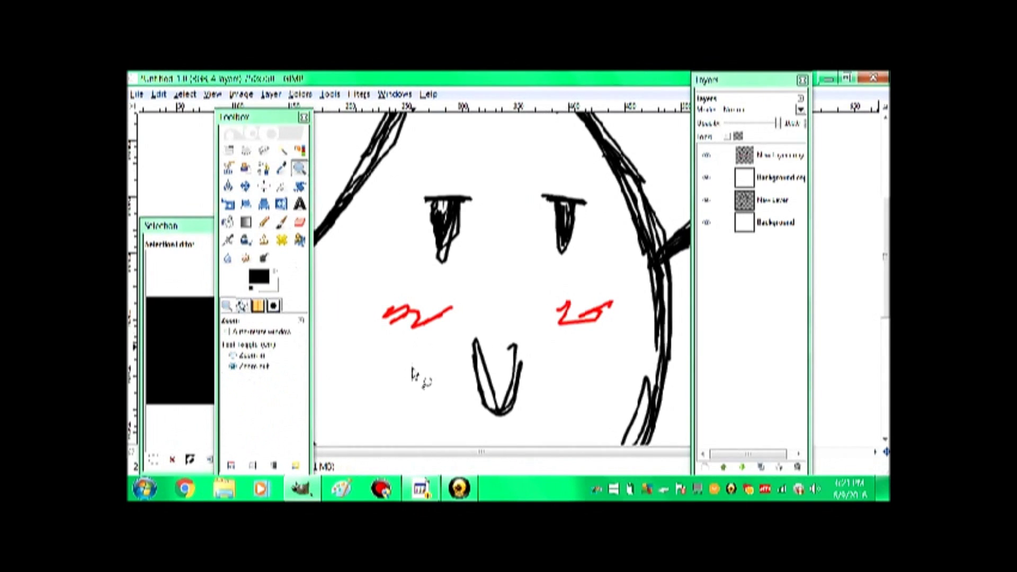
{"action": "left_click", "coordinate": [463, 356]}
{"action": "left_click", "coordinate": [470, 336]}
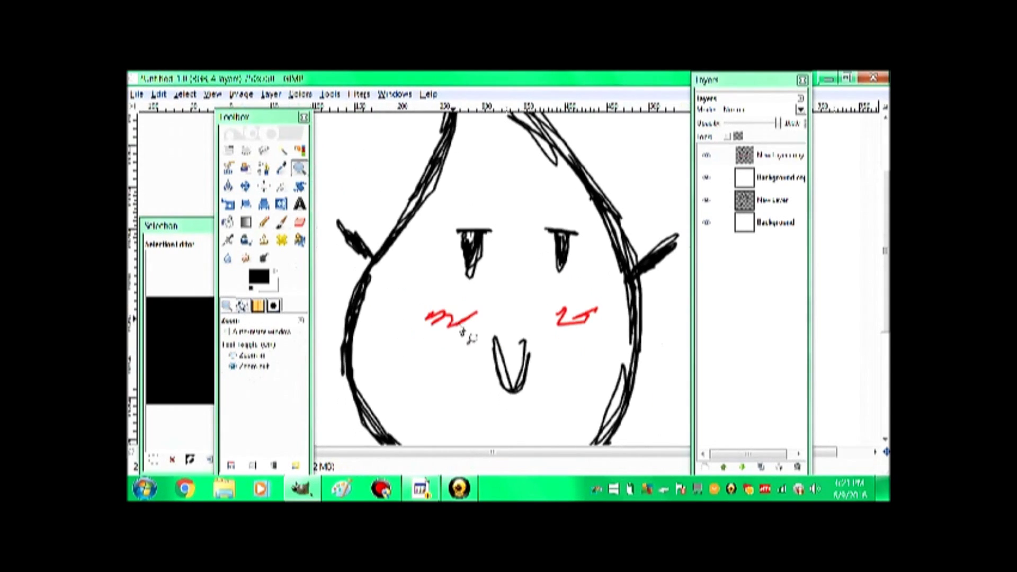
{"action": "left_click", "coordinate": [463, 335]}
{"action": "left_click_drag", "start_coordinate": [463, 330], "coordinate": [449, 273]}
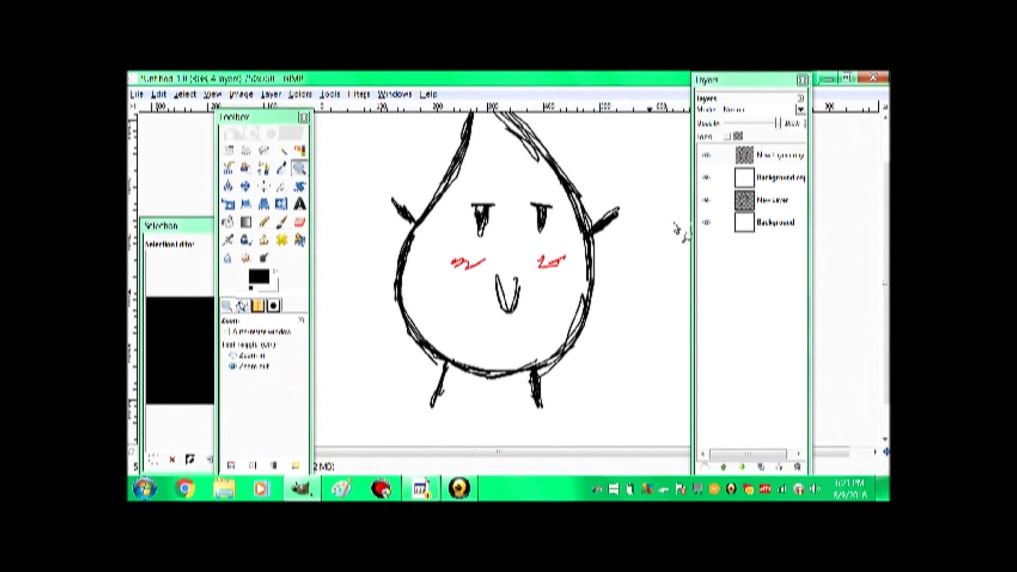
{"action": "mouse_move", "coordinate": [614, 307]}
{"action": "left_mouse_down"}
{"action": "mouse_move", "coordinate": [579, 318]}
{"action": "mouse_move", "coordinate": [634, 302]}
{"action": "mouse_move", "coordinate": [615, 325]}
{"action": "left_mouse_up"}
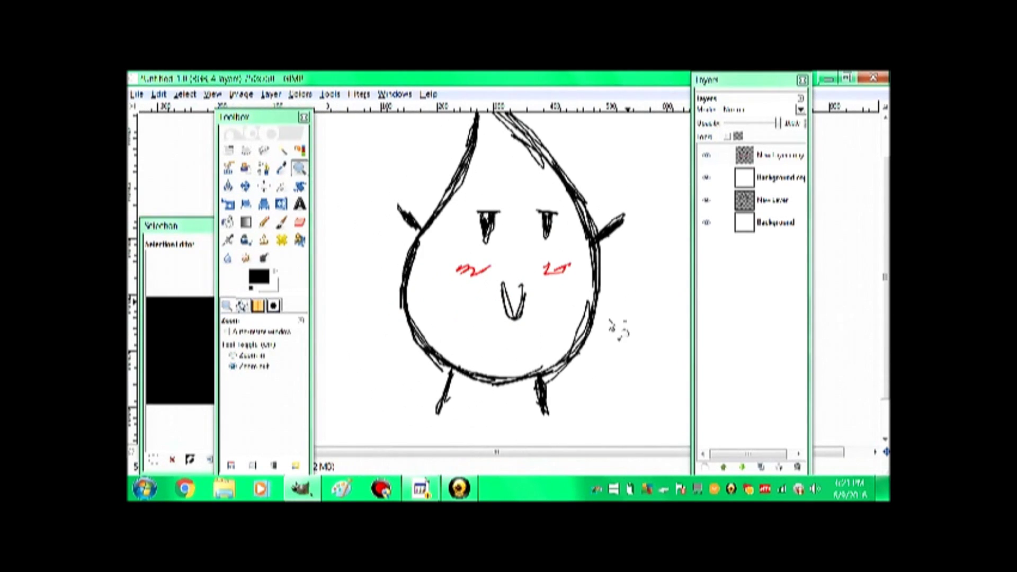
{"action": "scroll", "coordinate": [529, 298], "scroll_direction": "right", "scroll_amount": 3}
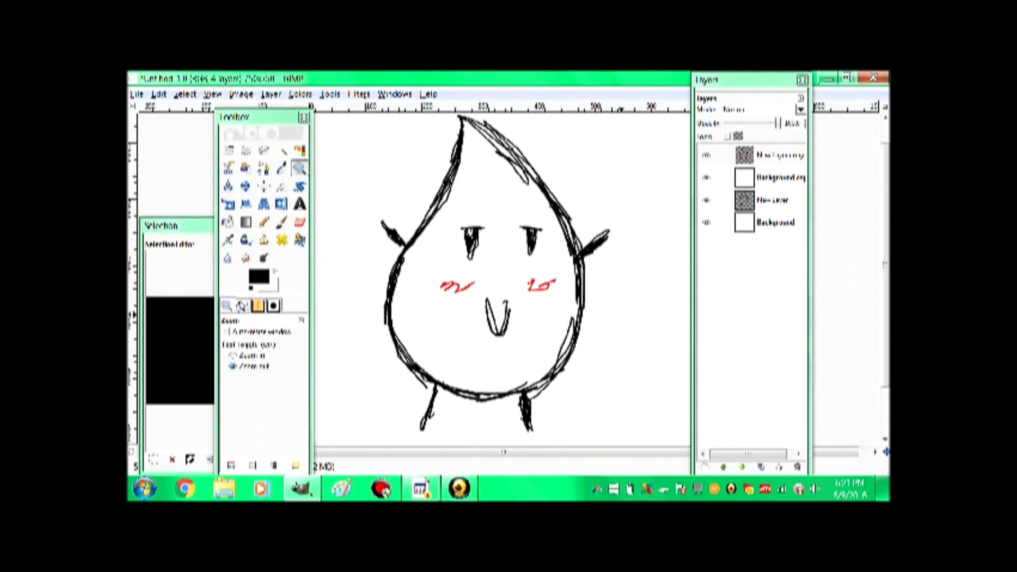
{"action": "left_click", "coordinate": [299, 222]}
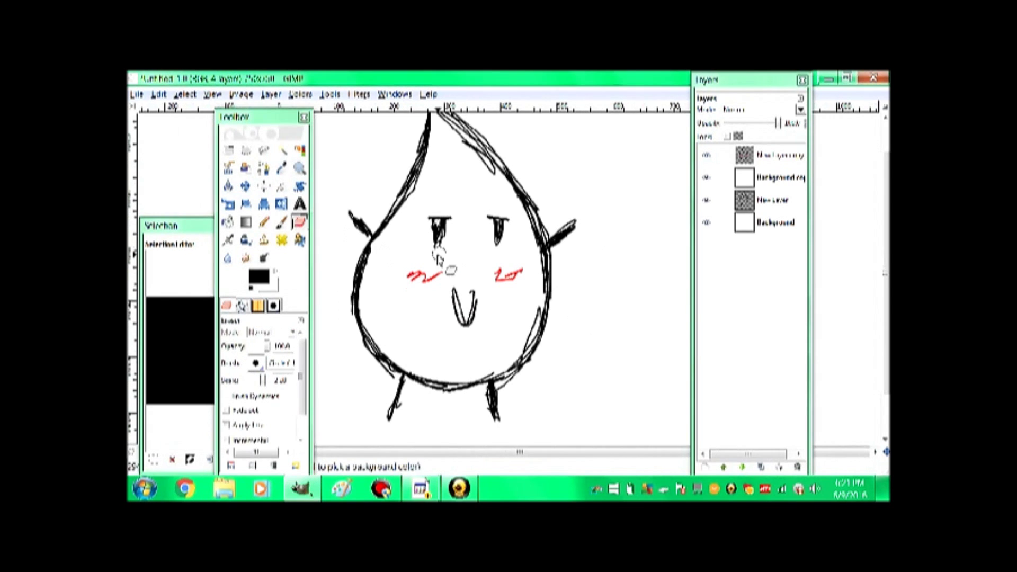
{"action": "key", "text": "p"}
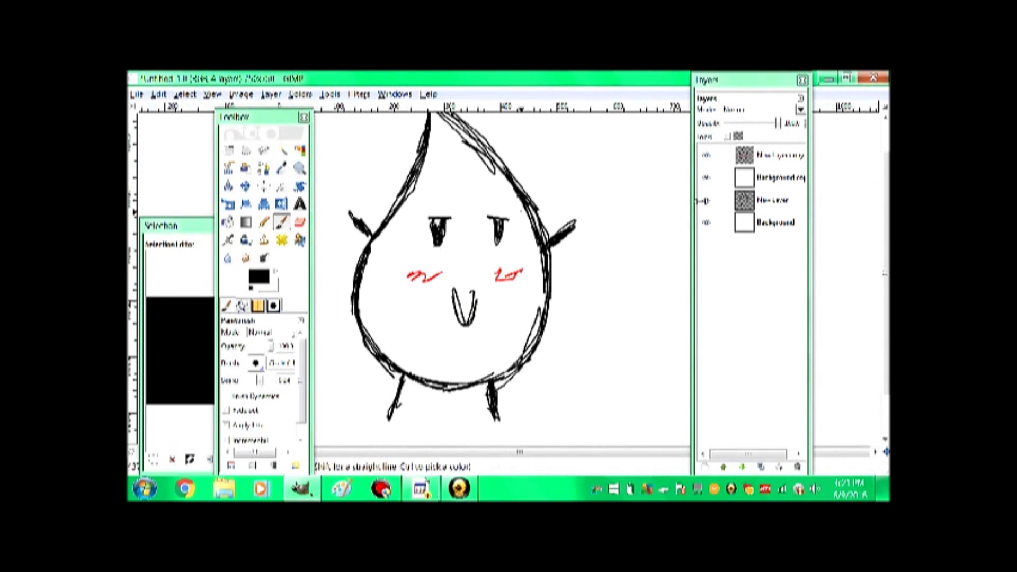
Duplicate the half-closed-eye character layer and its Background copy, moving the new Background copy directly beneath the topmost character layer.
{"action": "right_click", "coordinate": [778, 168]}
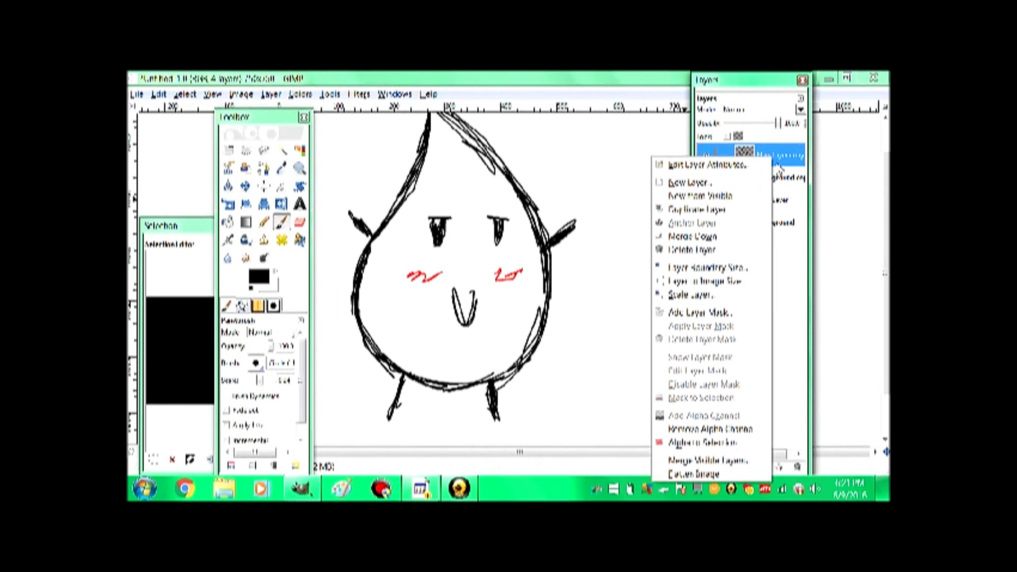
{"action": "left_click", "coordinate": [724, 212]}
{"action": "right_click", "coordinate": [779, 199]}
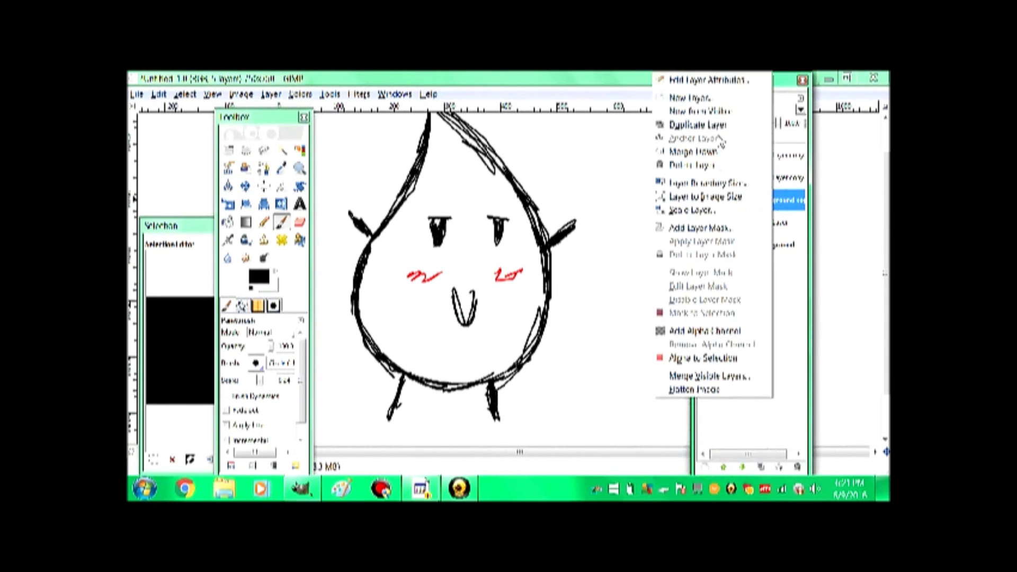
{"action": "left_click", "coordinate": [723, 127]}
{"action": "left_click_drag", "start_coordinate": [762, 200], "coordinate": [763, 167]}
Lower the opacity of the uppermost Background copy so the frame underneath shows through.
{"action": "left_click", "coordinate": [764, 158]}
{"action": "left_click", "coordinate": [770, 179]}
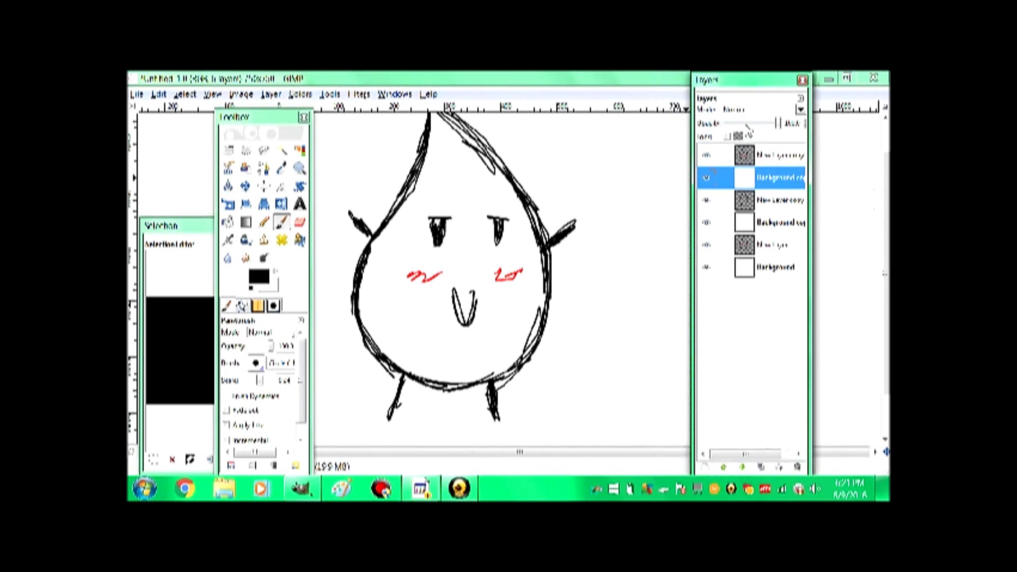
{"action": "left_click", "coordinate": [741, 126]}
{"action": "left_click", "coordinate": [776, 156]}
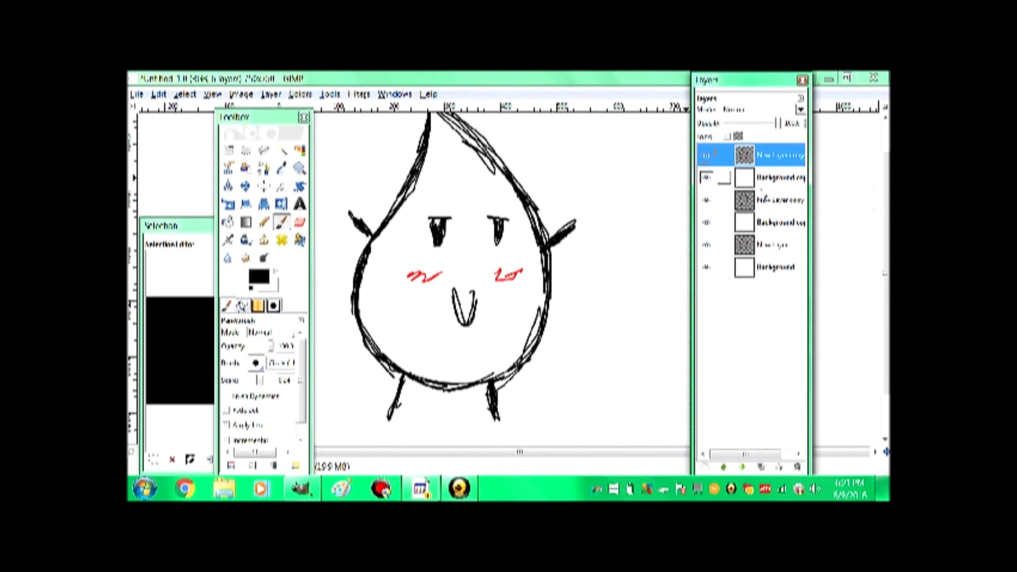
{"action": "left_click", "coordinate": [761, 229]}
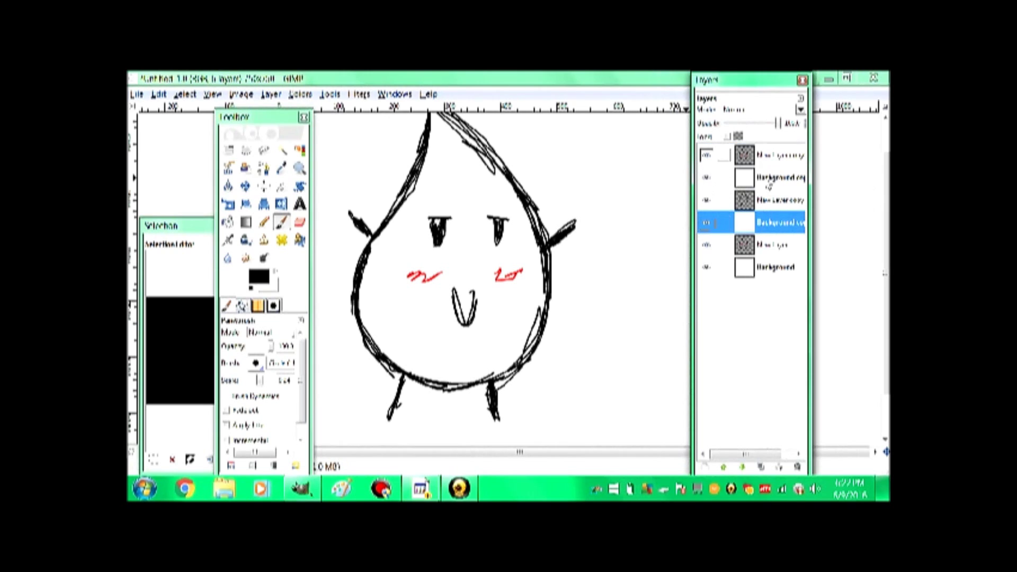
{"action": "left_click", "coordinate": [768, 184]}
Erase the eyelid lines and upper part of both eyes on the topmost character layer.
{"action": "left_click", "coordinate": [760, 156]}
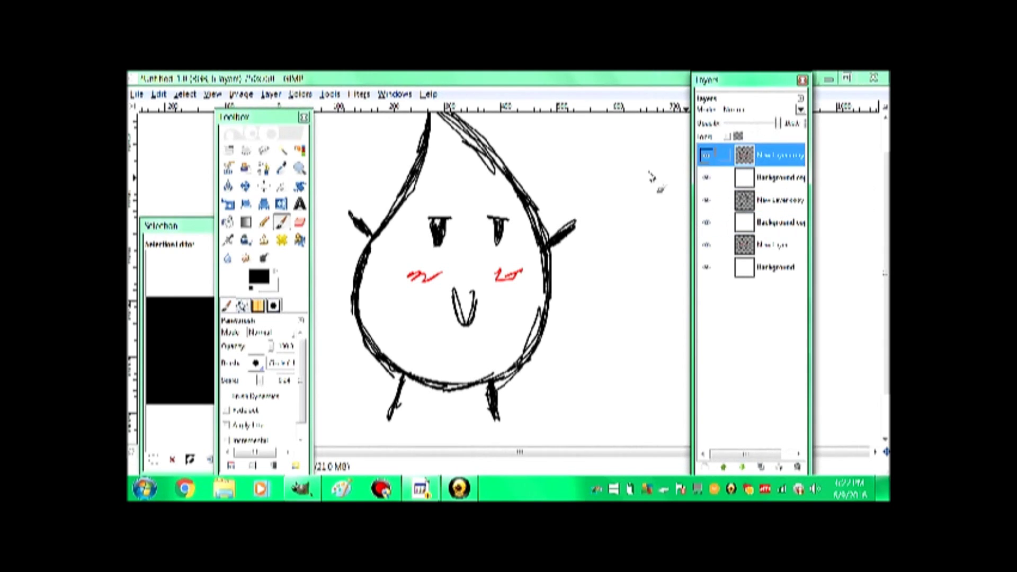
{"action": "key", "text": "shift+e"}
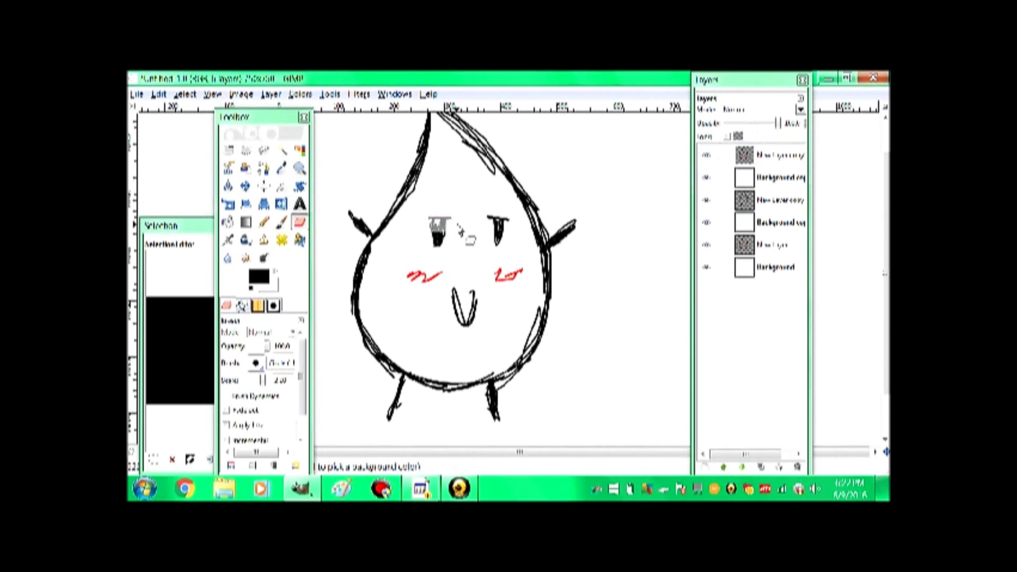
{"action": "mouse_move", "coordinate": [488, 224]}
{"action": "left_mouse_down"}
{"action": "mouse_move", "coordinate": [506, 225]}
{"action": "mouse_move", "coordinate": [492, 229]}
{"action": "left_mouse_up"}
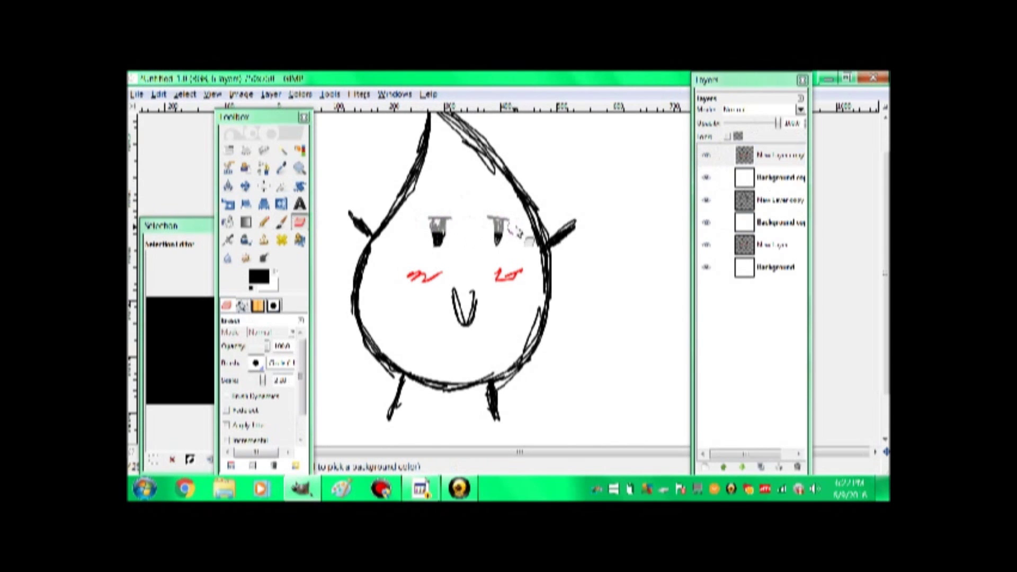
Paint black eyelid lines across both lowered eyes on the topmost character layer and restore the uppermost Background copy to 100% opacity.
{"action": "left_click", "coordinate": [283, 223]}
{"action": "left_click_drag", "start_coordinate": [425, 233], "coordinate": [449, 232]}
{"action": "key", "text": "ctrl+z"}
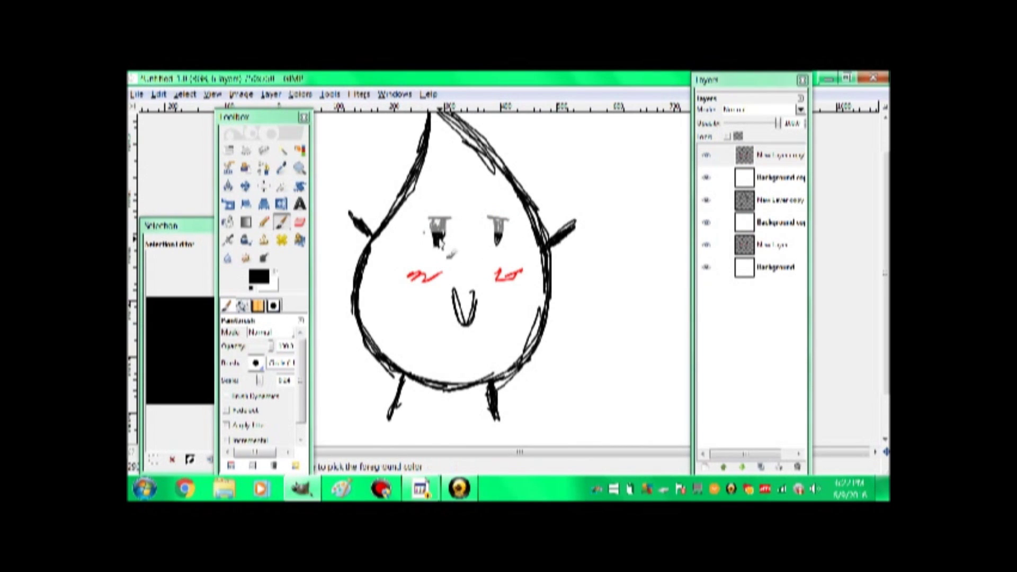
{"action": "mouse_move", "coordinate": [428, 234]}
{"action": "left_mouse_down"}
{"action": "mouse_move", "coordinate": [448, 239]}
{"action": "mouse_move", "coordinate": [510, 234]}
{"action": "left_mouse_up"}
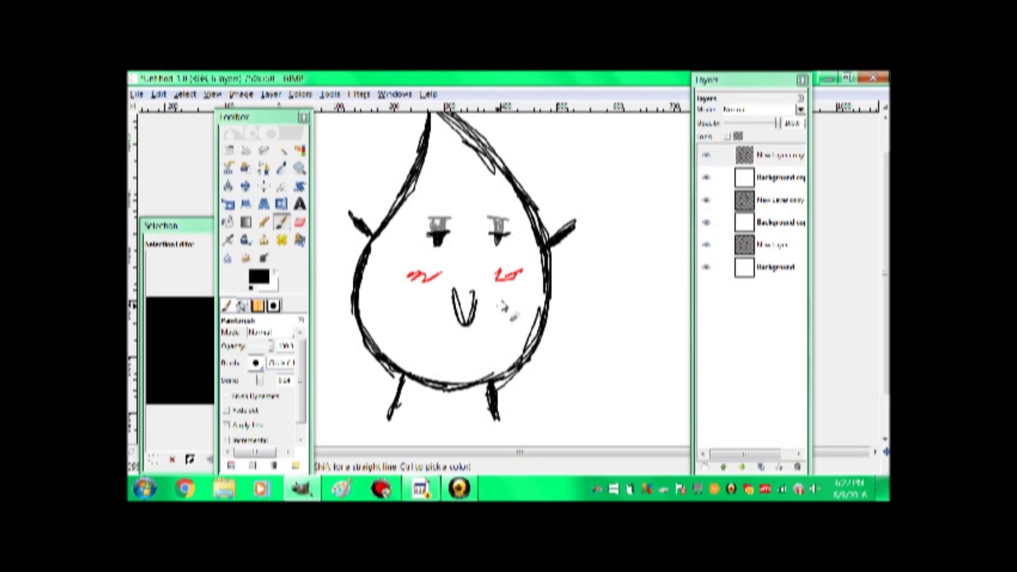
{"action": "left_click", "coordinate": [763, 178]}
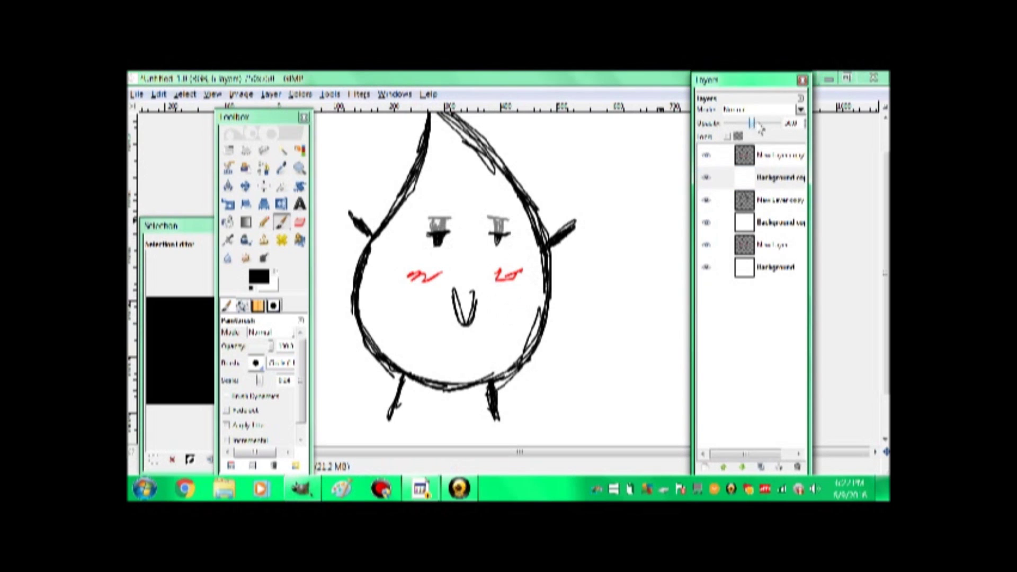
{"action": "left_click_drag", "start_coordinate": [761, 127], "coordinate": [778, 123]}
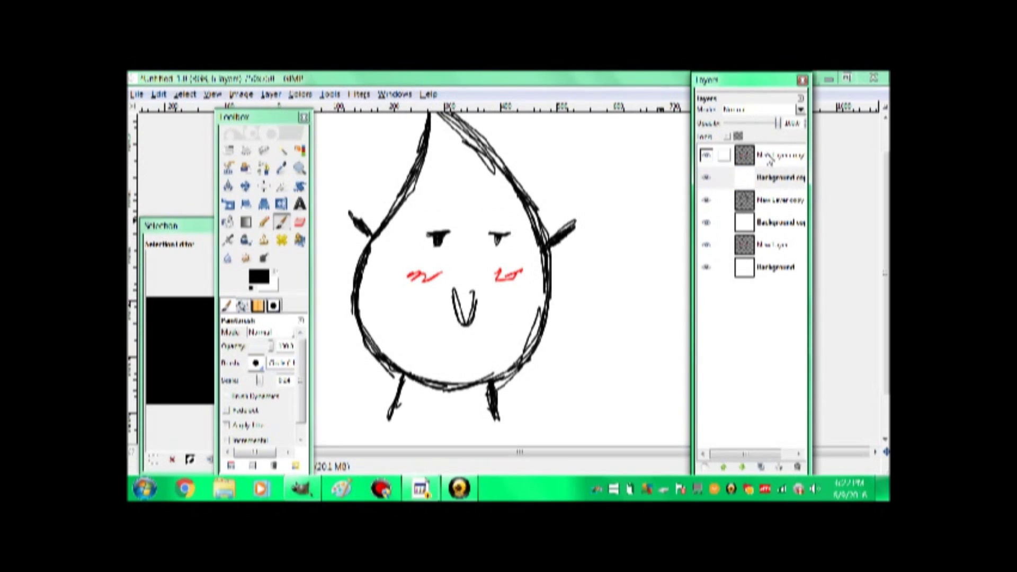
Duplicate the topmost character layer and its Background copy, placing the new Background copy directly beneath the new top character layer.
{"action": "right_click", "coordinate": [764, 161]}
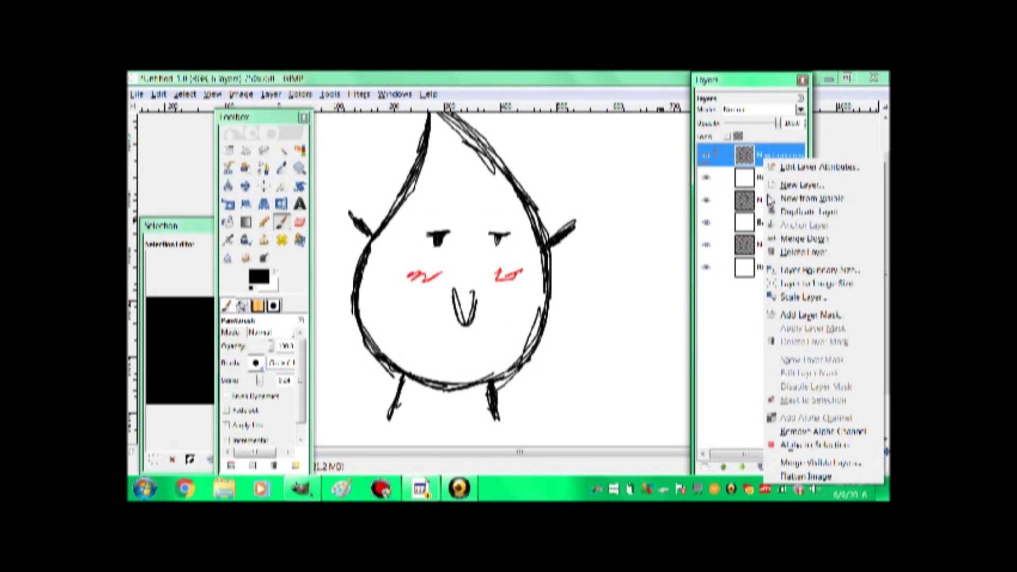
{"action": "left_click", "coordinate": [812, 212]}
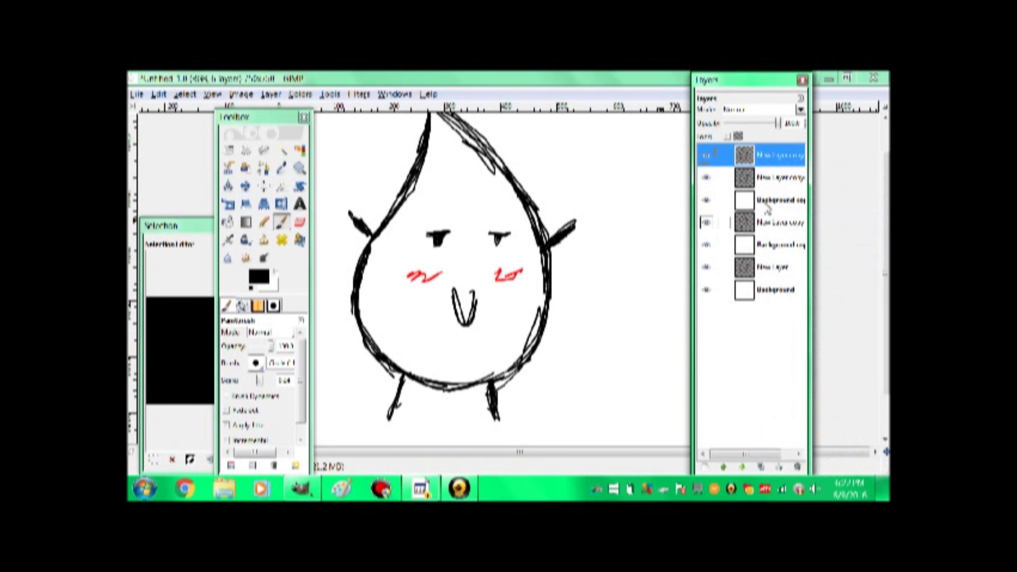
{"action": "right_click", "coordinate": [745, 158]}
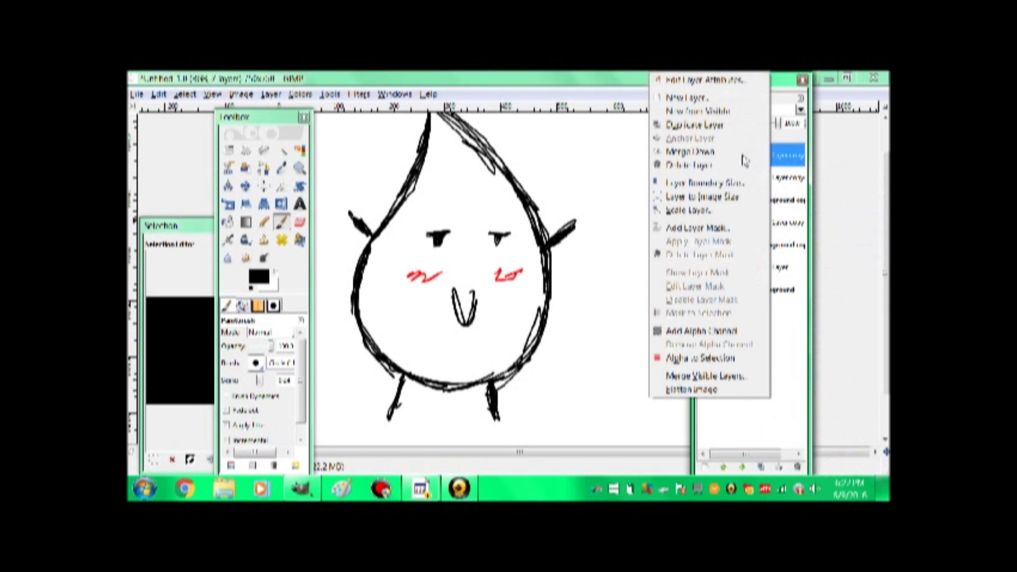
{"action": "left_click", "coordinate": [715, 125]}
{"action": "left_click_drag", "start_coordinate": [772, 180], "coordinate": [771, 174]}
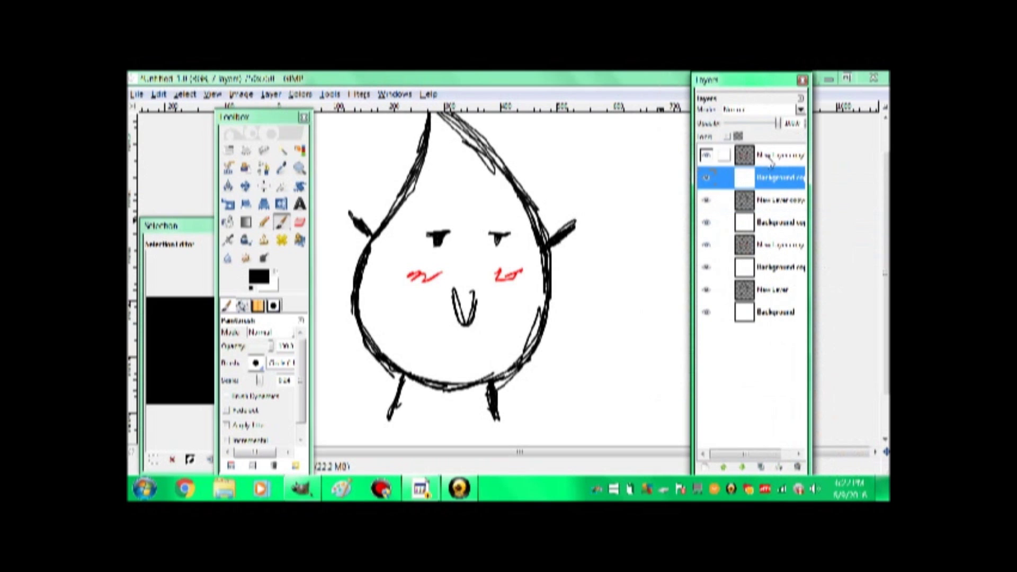
Erase the remaining pupil parts below both eyelid lines on the topmost character layer.
{"action": "left_click", "coordinate": [769, 157]}
{"action": "left_click", "coordinate": [300, 223]}
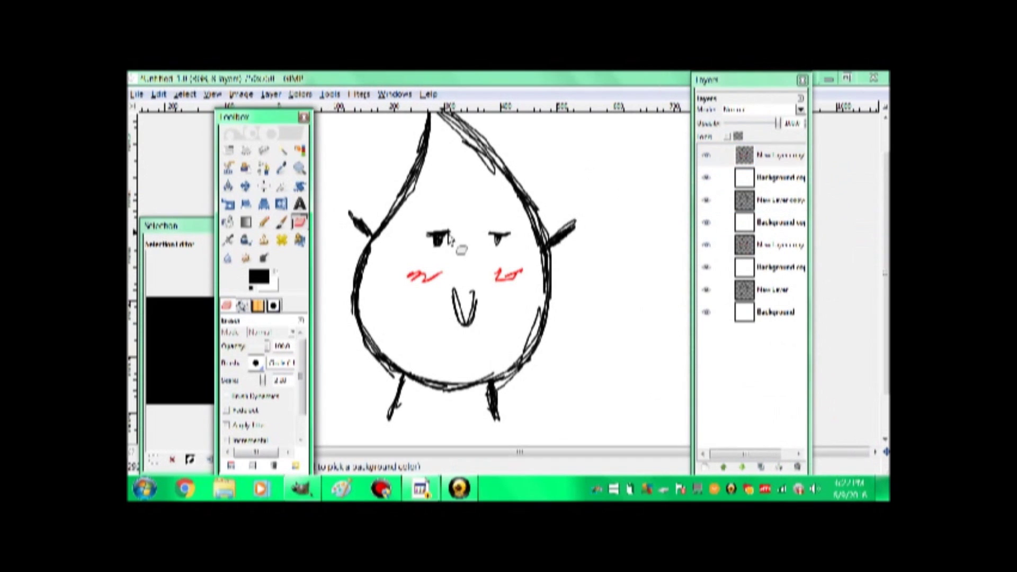
{"action": "left_click_drag", "start_coordinate": [445, 241], "coordinate": [431, 246]}
{"action": "mouse_move", "coordinate": [501, 248]}
{"action": "left_mouse_down"}
{"action": "mouse_move", "coordinate": [524, 246]}
{"action": "mouse_move", "coordinate": [509, 256]}
{"action": "left_mouse_up"}
Paint over both eyelid lines with the black Paintbrush to form slightly arched closed eyes.
{"action": "left_click", "coordinate": [283, 223]}
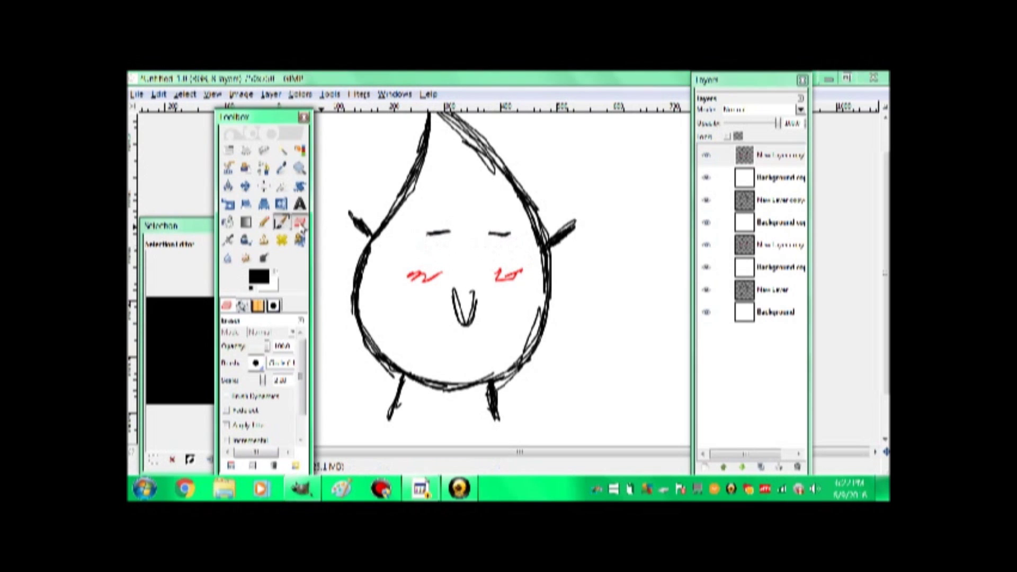
{"action": "left_click", "coordinate": [433, 235]}
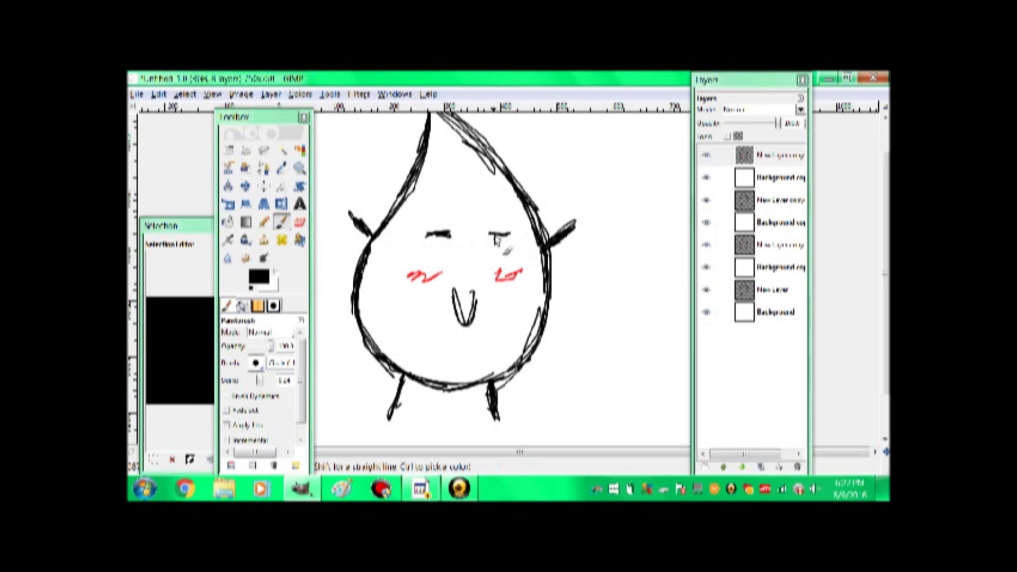
{"action": "left_click_drag", "start_coordinate": [488, 235], "coordinate": [510, 236]}
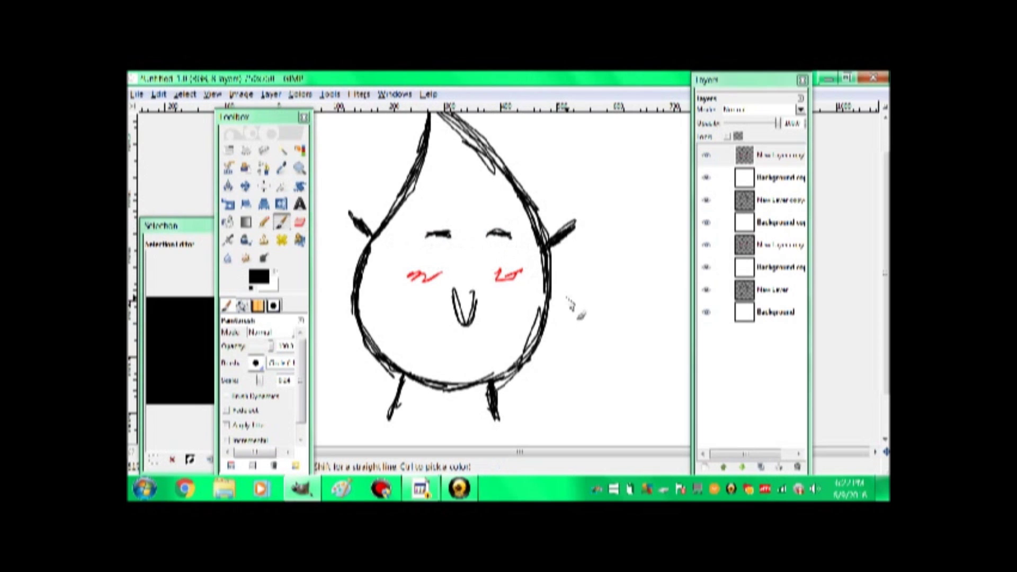
Preview the layered frames with the Animation Playback filter and close the preview.
{"action": "mouse_move", "coordinate": [580, 286]}
{"action": "left_mouse_down"}
{"action": "mouse_move", "coordinate": [633, 272]}
{"action": "mouse_move", "coordinate": [606, 376]}
{"action": "mouse_move", "coordinate": [616, 339]}
{"action": "mouse_move", "coordinate": [595, 231]}
{"action": "mouse_move", "coordinate": [595, 315]}
{"action": "mouse_move", "coordinate": [552, 196]}
{"action": "mouse_move", "coordinate": [629, 243]}
{"action": "mouse_move", "coordinate": [626, 274]}
{"action": "mouse_move", "coordinate": [598, 197]}
{"action": "mouse_move", "coordinate": [601, 293]}
{"action": "mouse_move", "coordinate": [614, 319]}
{"action": "mouse_move", "coordinate": [631, 304]}
{"action": "mouse_move", "coordinate": [594, 284]}
{"action": "left_mouse_up"}
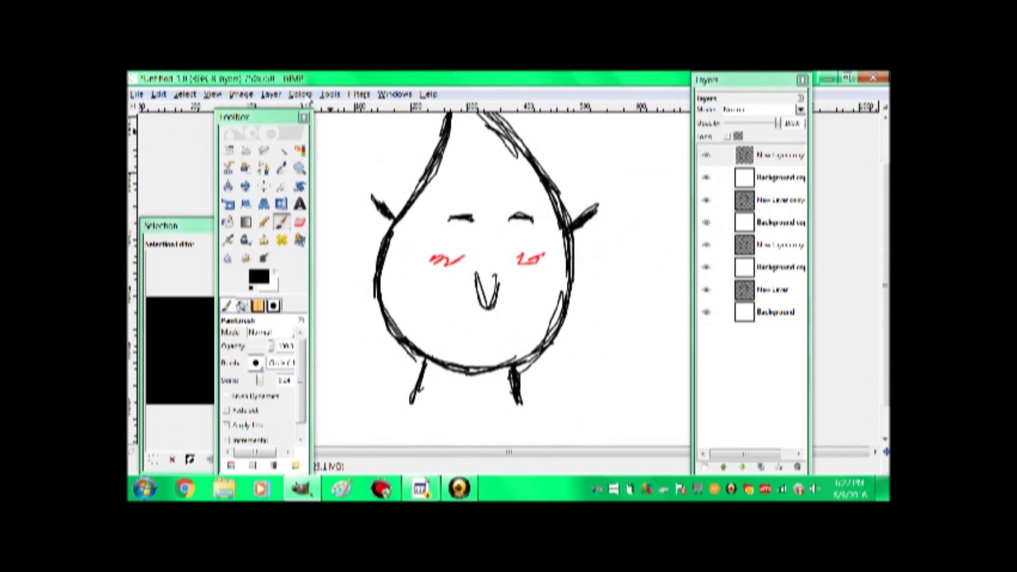
{"action": "left_click", "coordinate": [359, 94]}
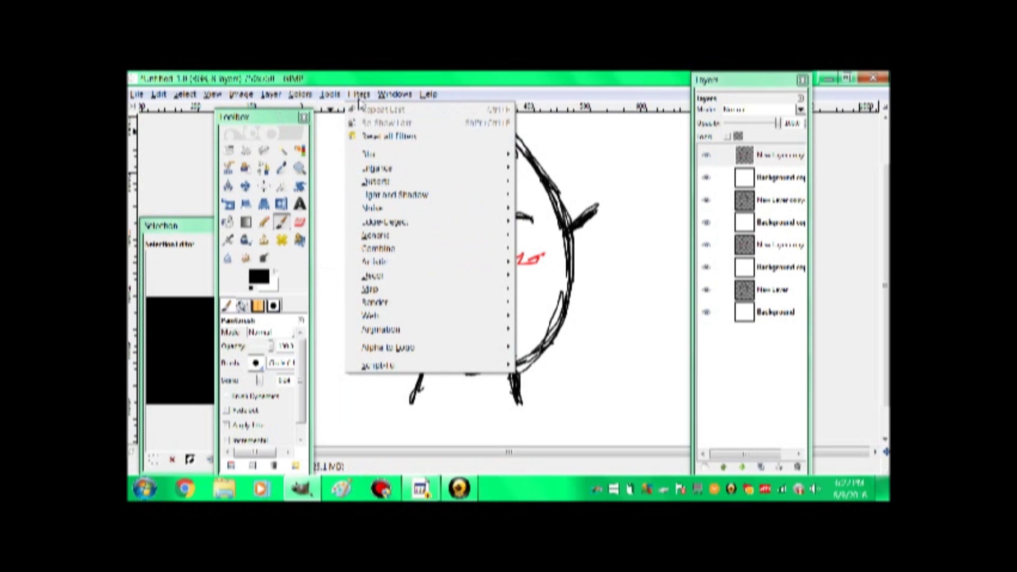
{"action": "mouse_move", "coordinate": [480, 334]}
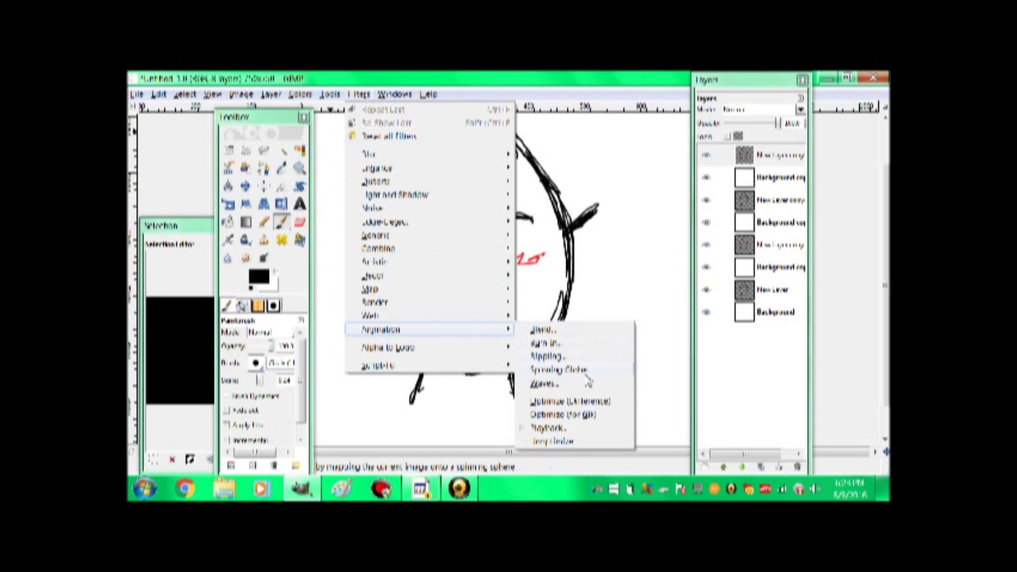
{"action": "left_click", "coordinate": [551, 430]}
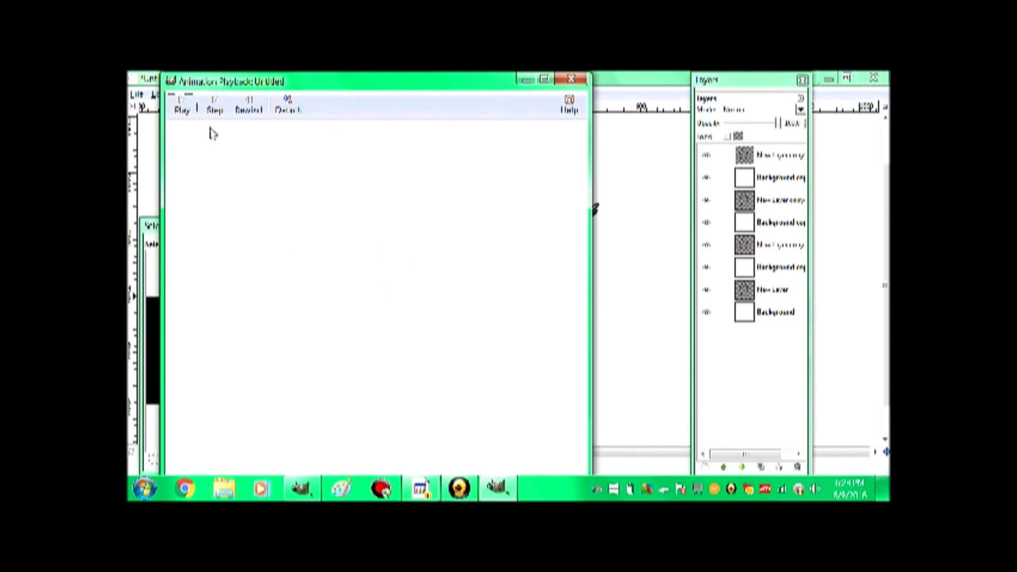
{"action": "left_click", "coordinate": [183, 110]}
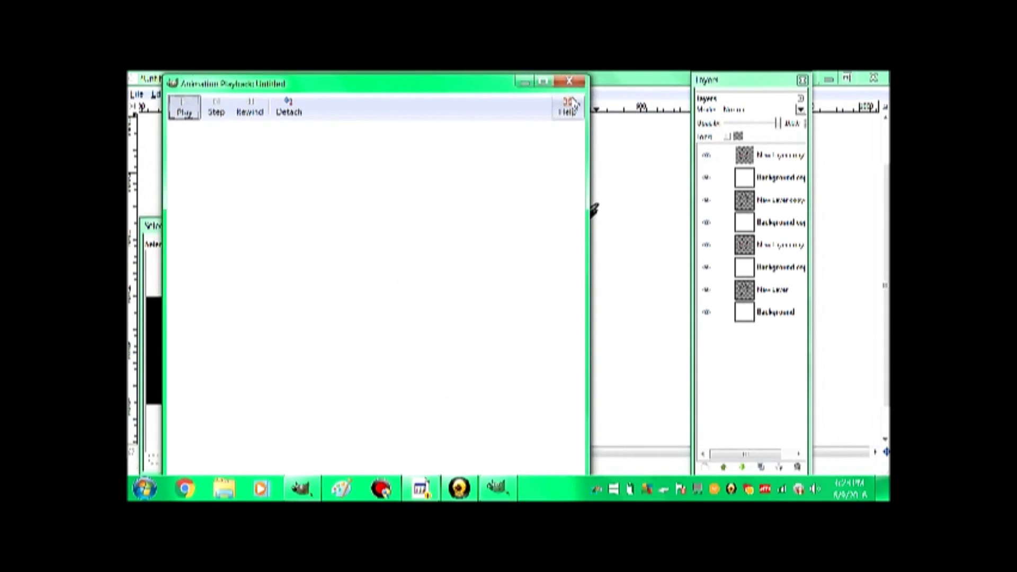
{"action": "left_click", "coordinate": [581, 81]}
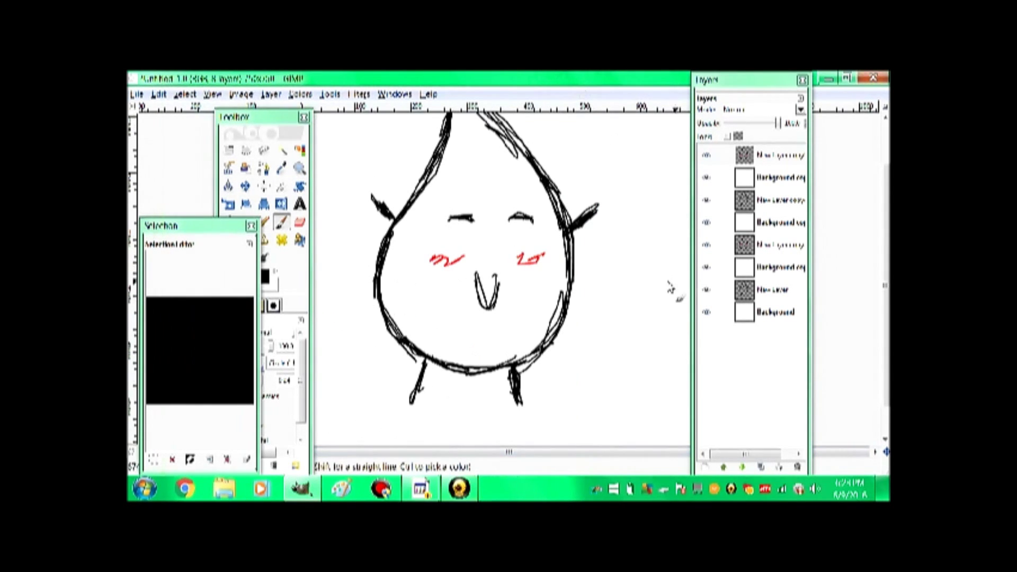
{"action": "left_click_drag", "start_coordinate": [591, 272], "coordinate": [611, 287]}
{"action": "left_click_drag", "start_coordinate": [523, 395], "coordinate": [484, 391]}
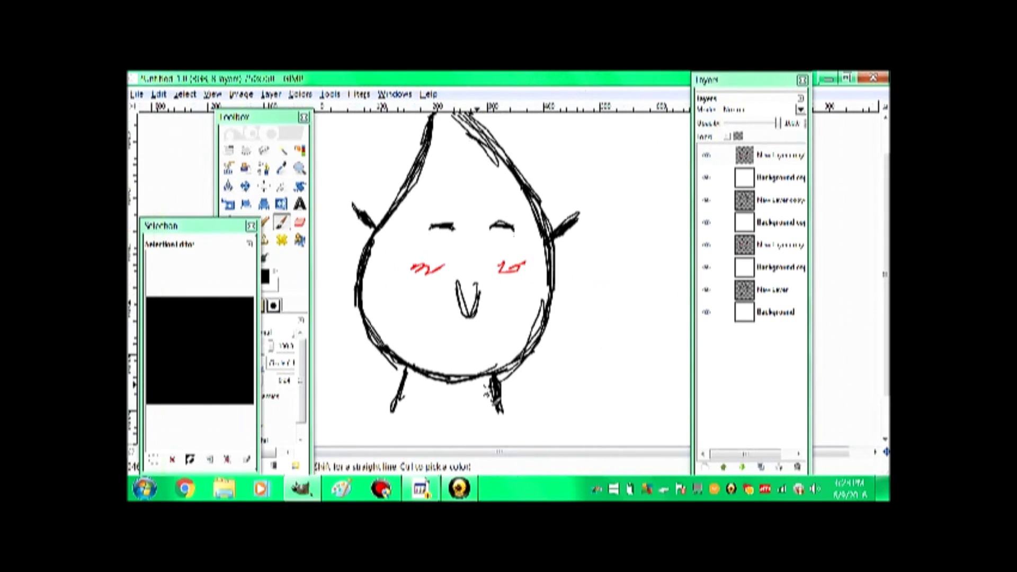
{"action": "left_click_drag", "start_coordinate": [604, 272], "coordinate": [619, 304]}
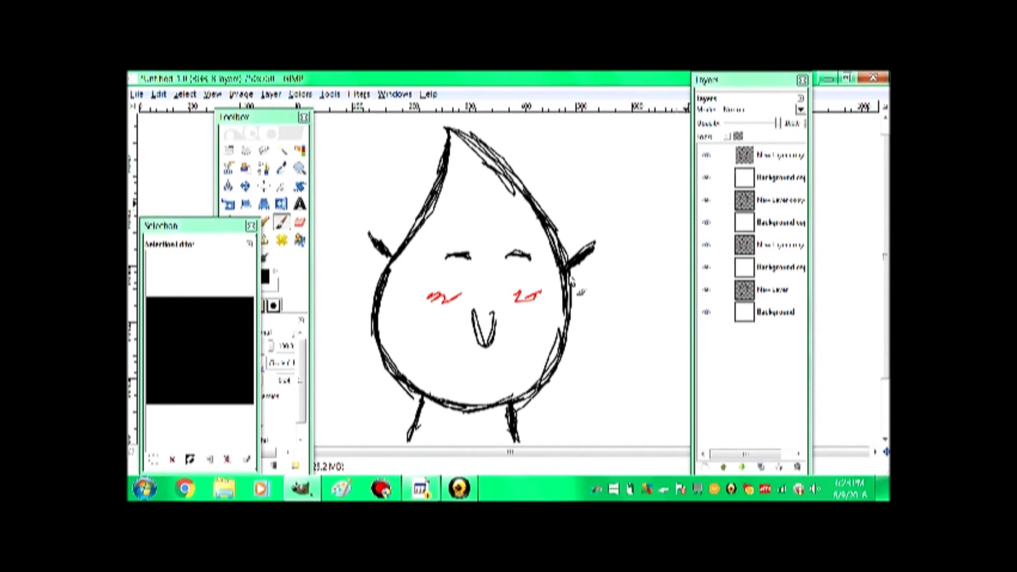
{"action": "scroll", "coordinate": [581, 292], "scroll_direction": "down", "scroll_amount": 3}
{"action": "scroll", "coordinate": [536, 271], "scroll_direction": "up", "scroll_amount": 2}
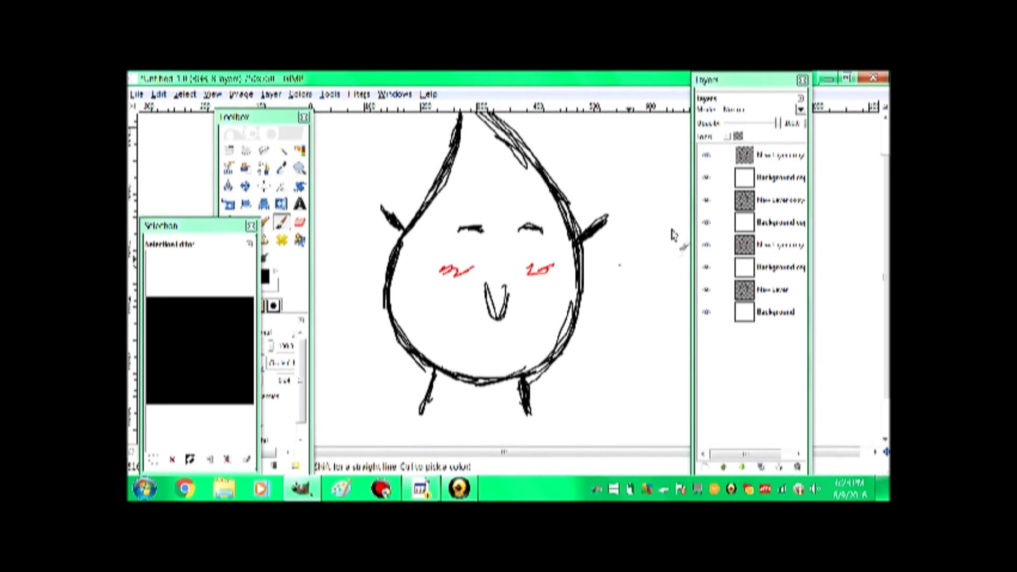
Temporarily hide the closed-eye character layer and its Background copy to check the frame beneath, restoring both layers' visibility.
{"action": "left_click", "coordinate": [776, 204]}
{"action": "right_click", "coordinate": [776, 205]}
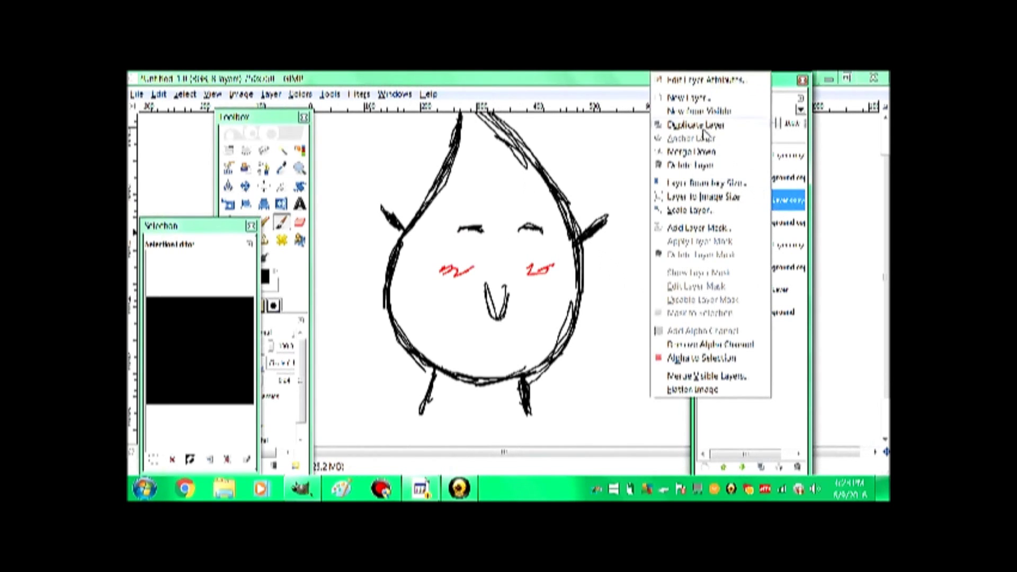
{"action": "left_click", "coordinate": [785, 201]}
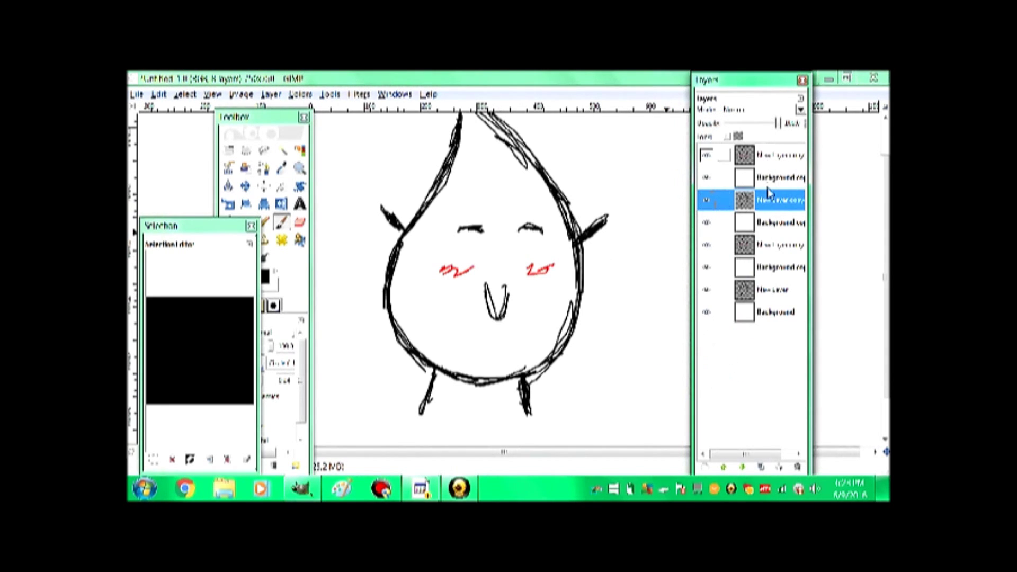
{"action": "left_click", "coordinate": [707, 156]}
{"action": "left_click", "coordinate": [708, 180]}
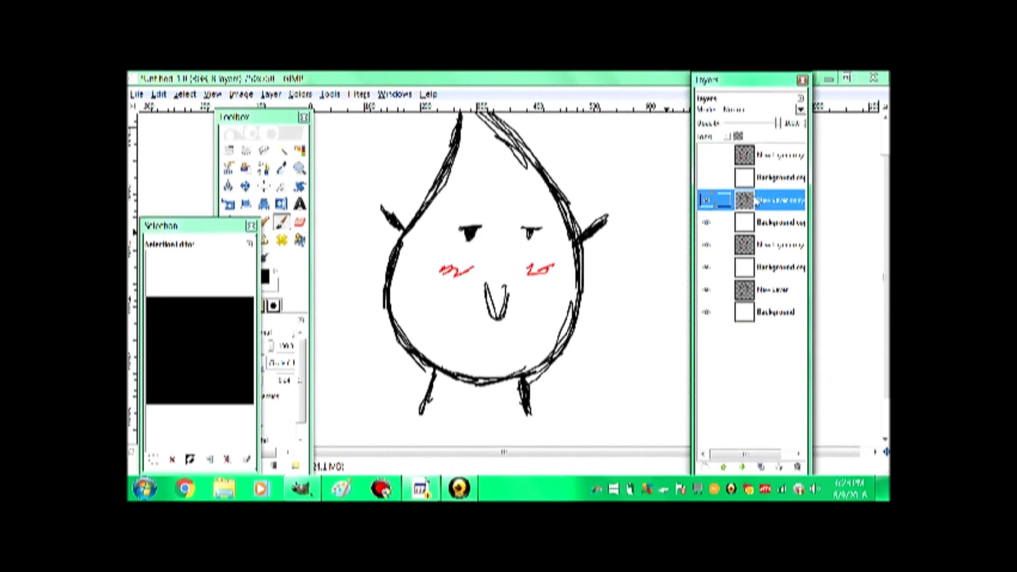
{"action": "left_click", "coordinate": [706, 178]}
{"action": "left_click", "coordinate": [706, 155]}
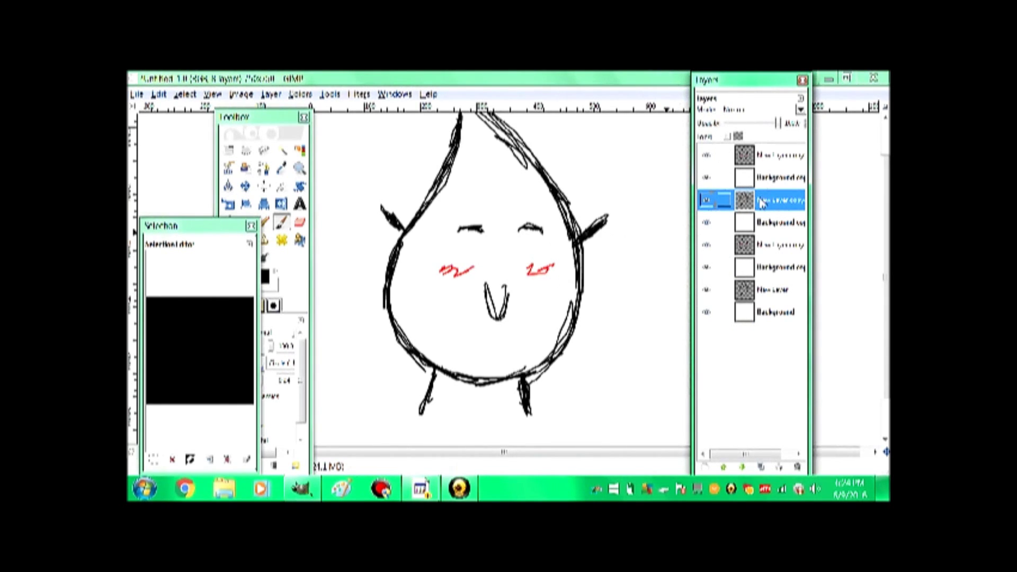
Duplicate the nearly closed-eye character layer to the top of the stack and place a duplicated Background copy directly beneath it.
{"action": "right_click", "coordinate": [763, 201]}
{"action": "left_click", "coordinate": [806, 125]}
{"action": "left_click_drag", "start_coordinate": [762, 200], "coordinate": [768, 154]}
{"action": "right_click", "coordinate": [767, 200]}
{"action": "left_click", "coordinate": [806, 127]}
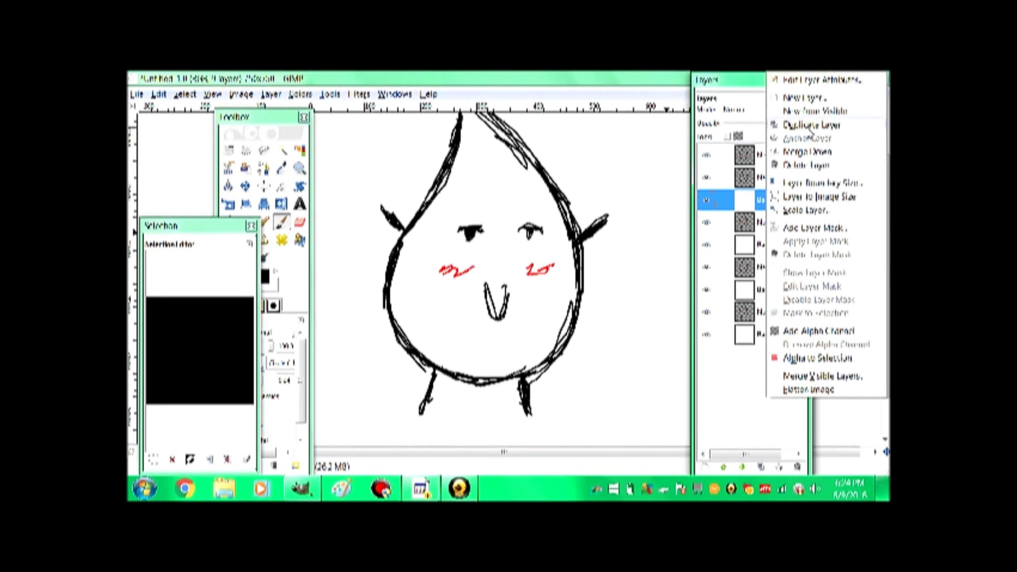
{"action": "left_click_drag", "start_coordinate": [765, 198], "coordinate": [773, 176]}
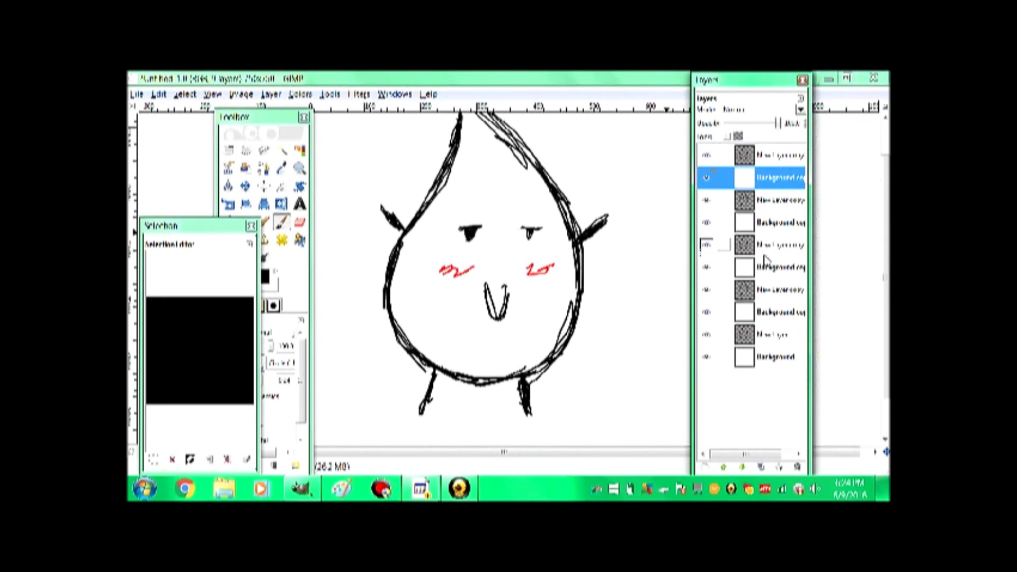
Duplicate the half-closed-eye character layer to the top of the stack and place another duplicated Background copy directly beneath it.
{"action": "left_click", "coordinate": [774, 291]}
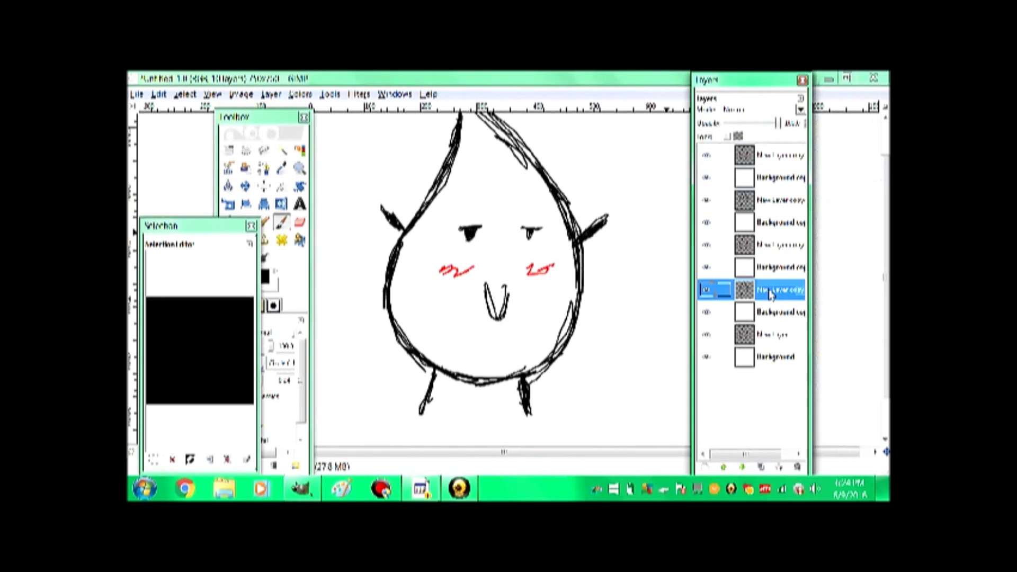
{"action": "right_click", "coordinate": [775, 294]}
{"action": "left_click", "coordinate": [709, 129]}
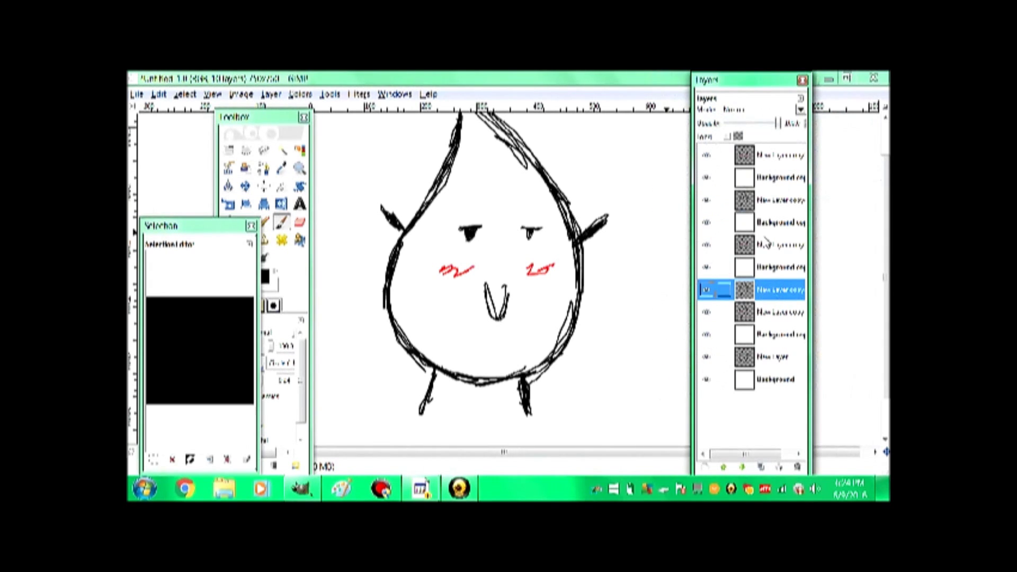
{"action": "left_click_drag", "start_coordinate": [773, 290], "coordinate": [775, 156]}
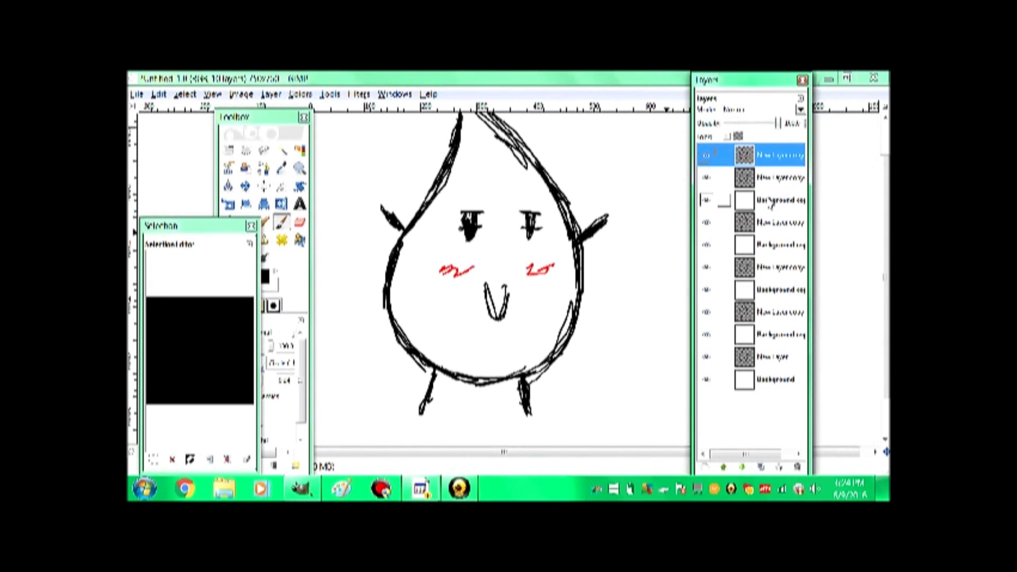
{"action": "right_click", "coordinate": [766, 200]}
{"action": "left_click", "coordinate": [815, 126]}
{"action": "left_click_drag", "start_coordinate": [774, 201], "coordinate": [712, 172]}
Duplicate the original open-eyed character layer to the top, place a duplicated Background copy directly beneath it, and select the new character layer.
{"action": "right_click", "coordinate": [770, 379]}
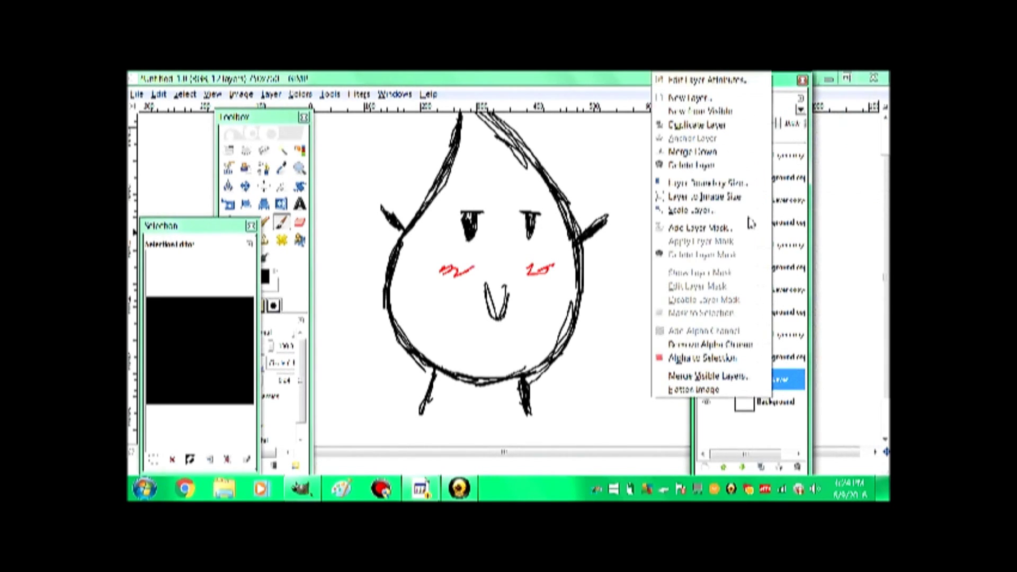
{"action": "left_click", "coordinate": [715, 126]}
{"action": "left_click_drag", "start_coordinate": [761, 385], "coordinate": [753, 152]}
{"action": "right_click", "coordinate": [757, 204]}
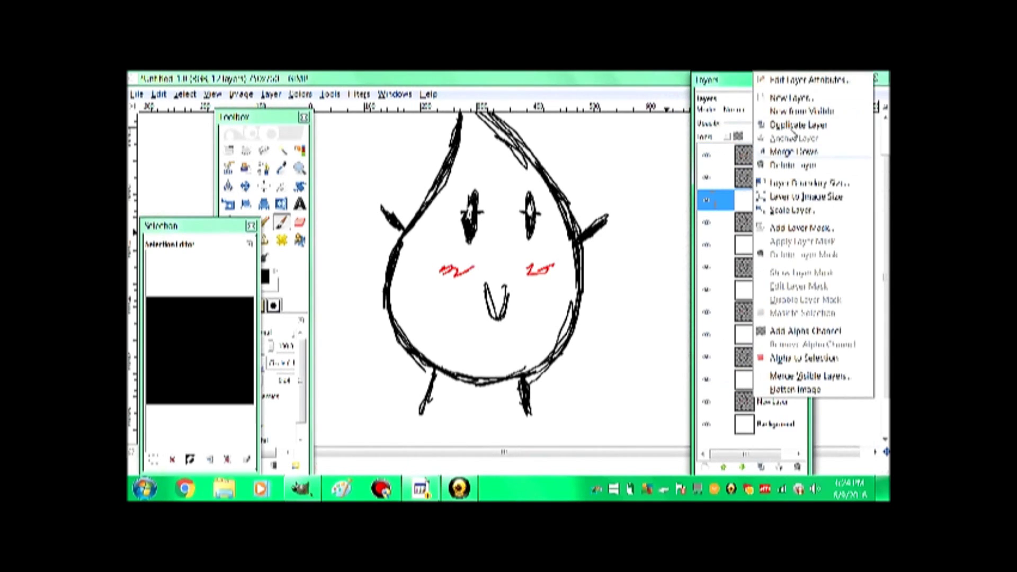
{"action": "left_click", "coordinate": [802, 120]}
{"action": "left_click_drag", "start_coordinate": [761, 201], "coordinate": [765, 164]}
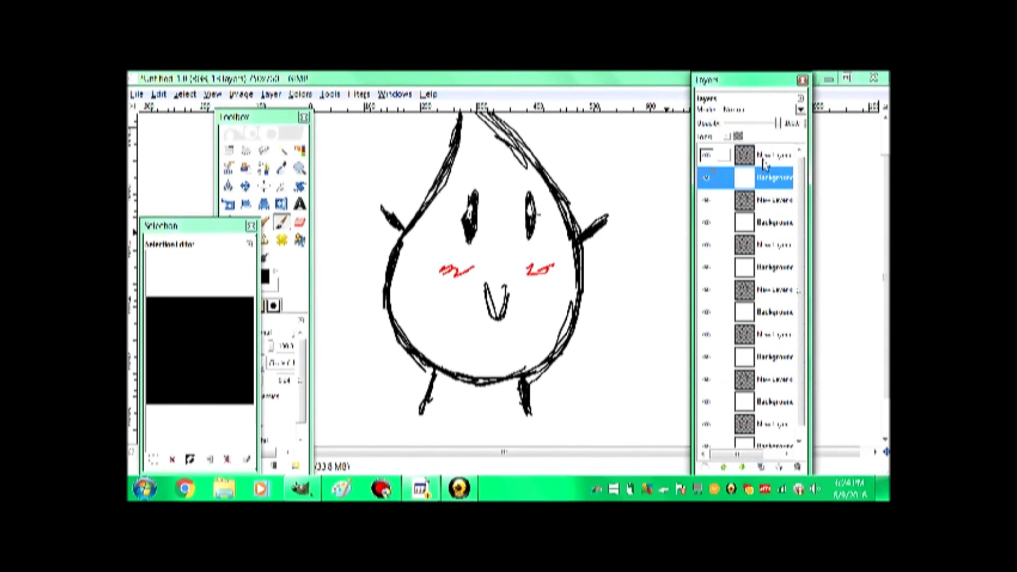
{"action": "left_click", "coordinate": [764, 158]}
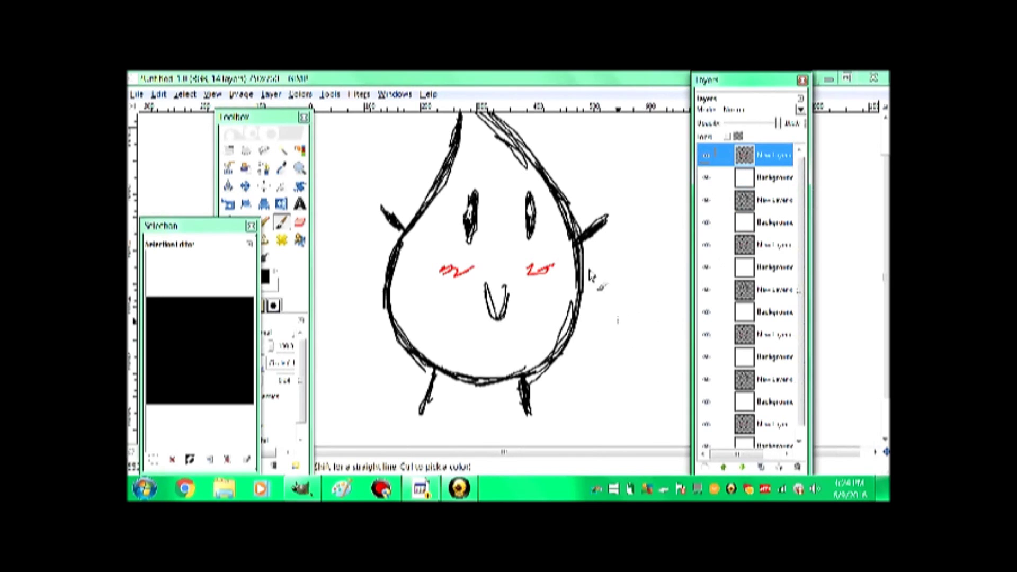
{"action": "mouse_move", "coordinate": [606, 343]}
{"action": "left_mouse_down"}
{"action": "mouse_move", "coordinate": [562, 326]}
{"action": "mouse_move", "coordinate": [642, 326]}
{"action": "mouse_move", "coordinate": [572, 340]}
{"action": "left_mouse_up"}
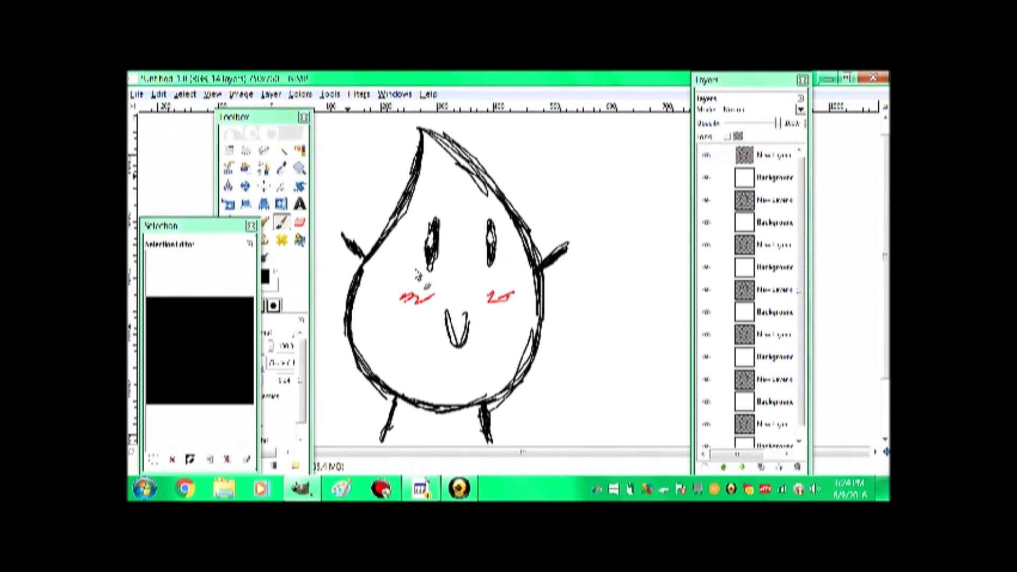
Merge the topmost open-eyed character layer down into the Background copy directly beneath it.
{"action": "left_click", "coordinate": [299, 169]}
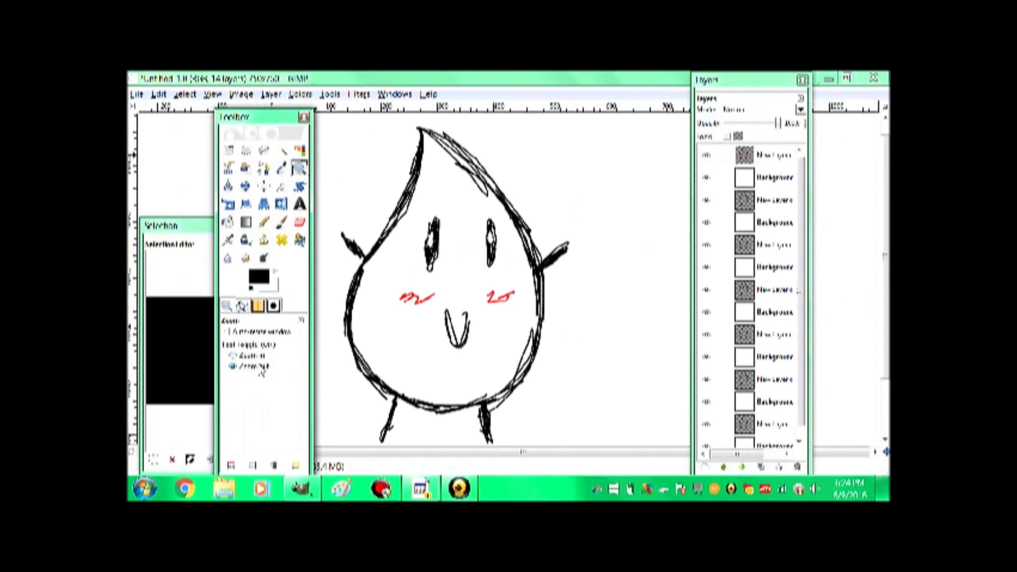
{"action": "left_click", "coordinate": [545, 347]}
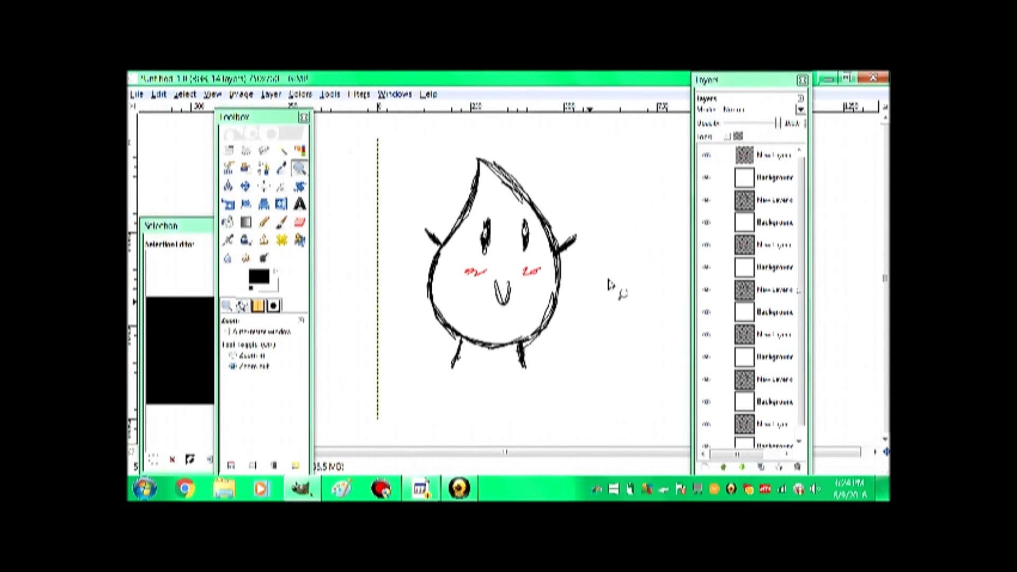
{"action": "right_click", "coordinate": [765, 157]}
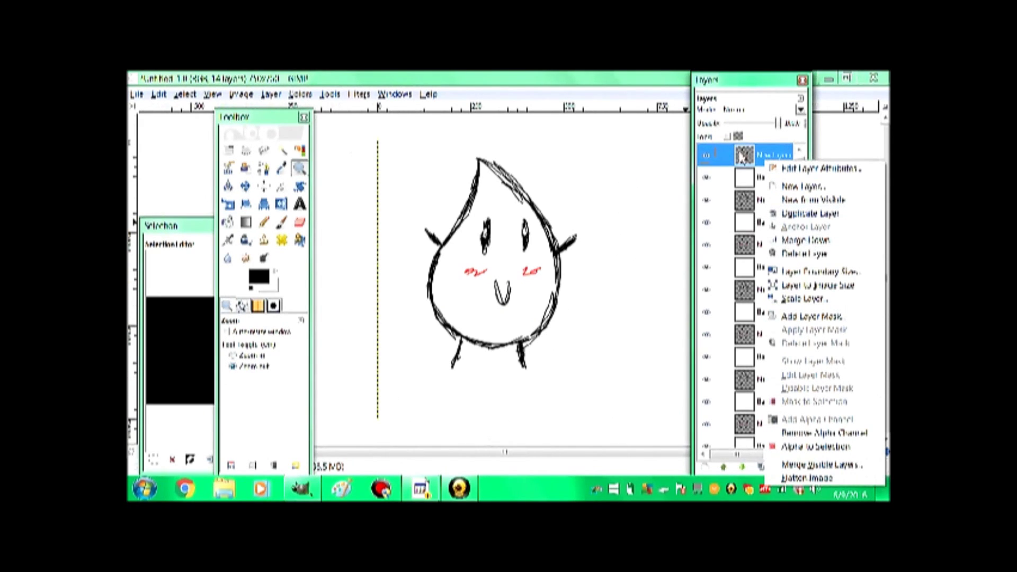
{"action": "left_click", "coordinate": [741, 185]}
{"action": "left_click_drag", "start_coordinate": [797, 174], "coordinate": [802, 197]}
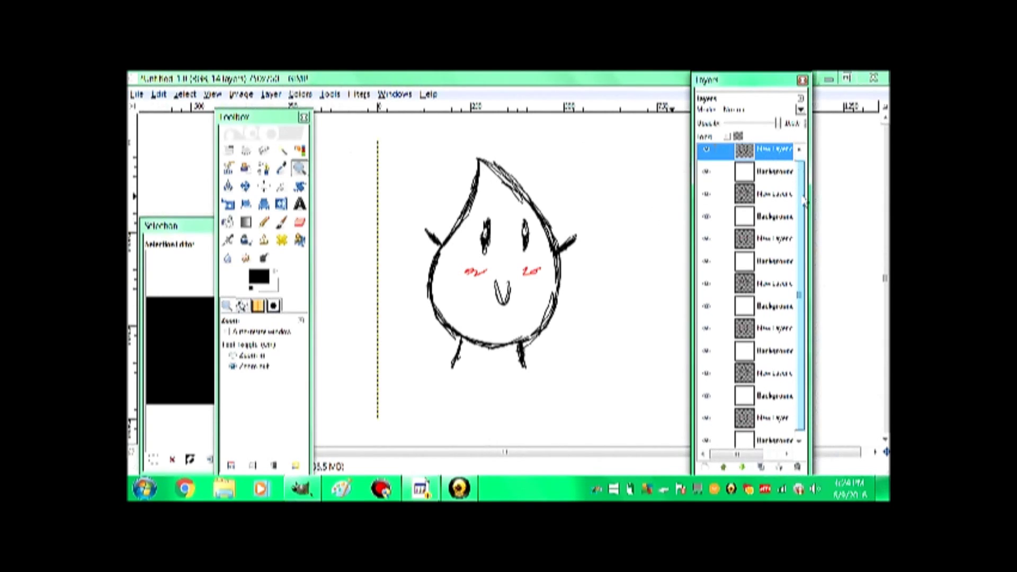
{"action": "scroll", "coordinate": [801, 302], "scroll_direction": "down", "scroll_amount": 1}
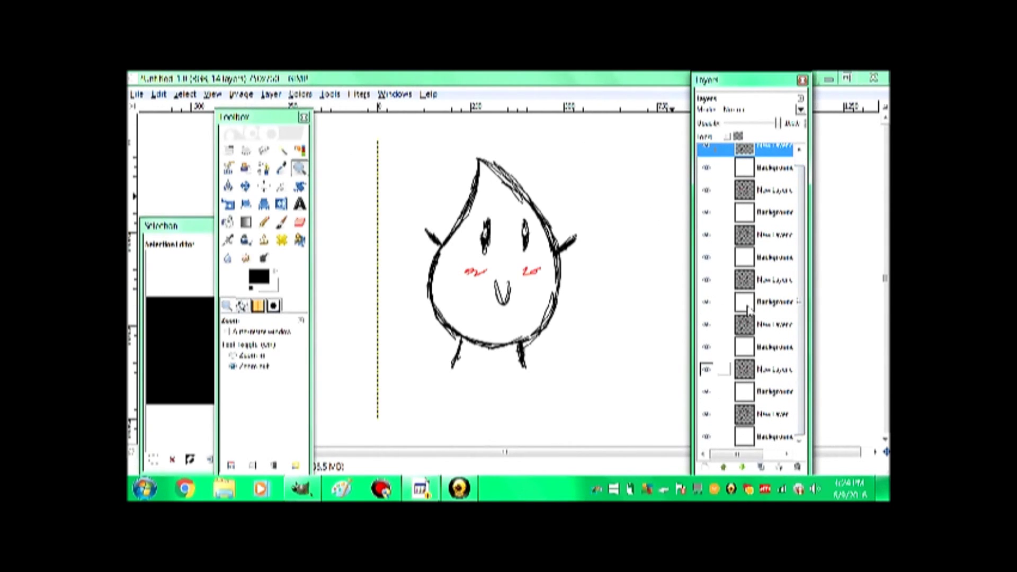
{"action": "scroll", "coordinate": [797, 198], "scroll_direction": "up", "scroll_amount": 1}
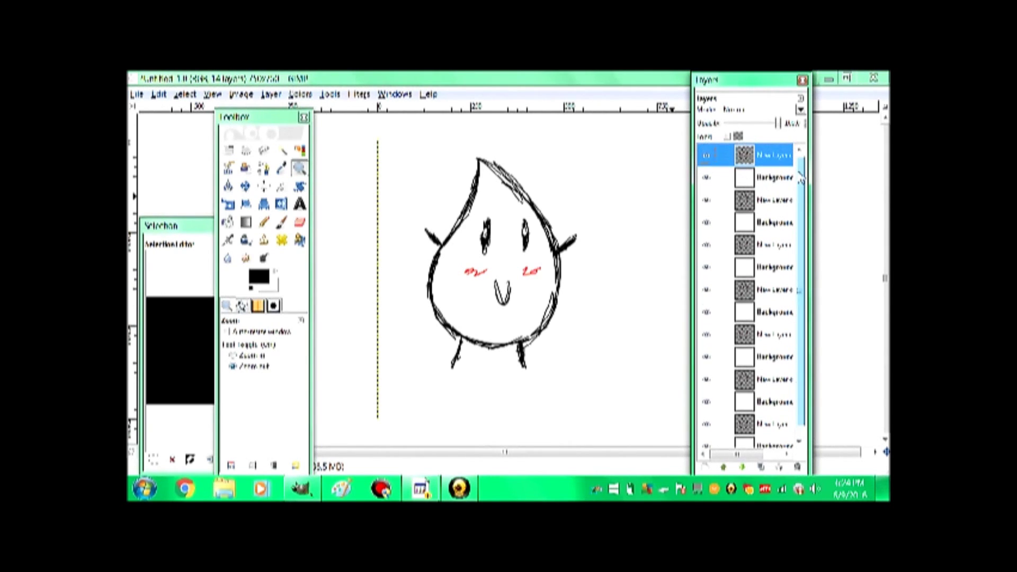
{"action": "right_click", "coordinate": [767, 159]}
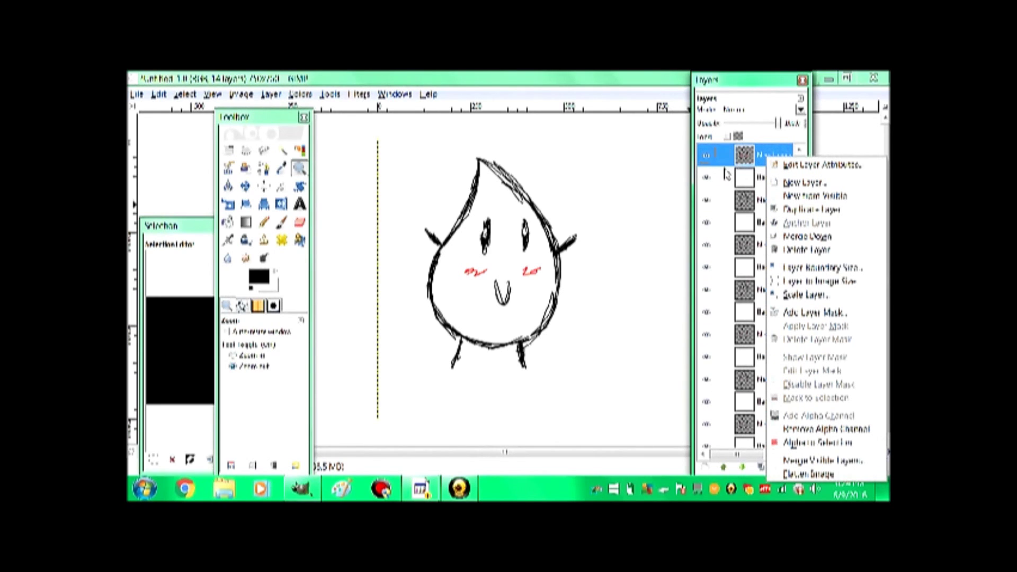
{"action": "left_click", "coordinate": [815, 238]}
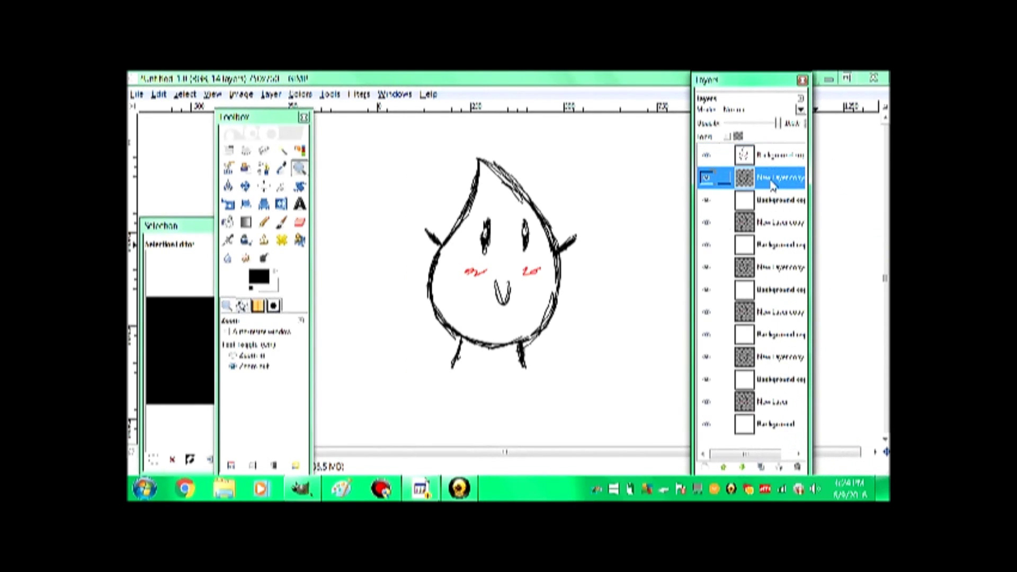
Merge the next three character layers down the stack, each into the Background copy directly beneath it.
{"action": "right_click", "coordinate": [772, 184]}
{"action": "left_click", "coordinate": [690, 152]}
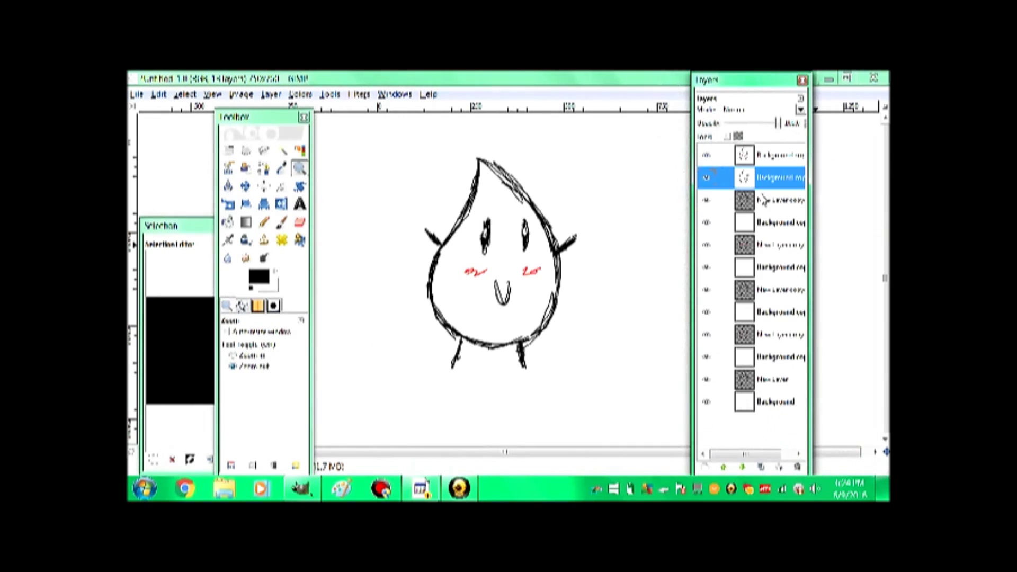
{"action": "right_click", "coordinate": [762, 203]}
{"action": "left_click", "coordinate": [795, 147]}
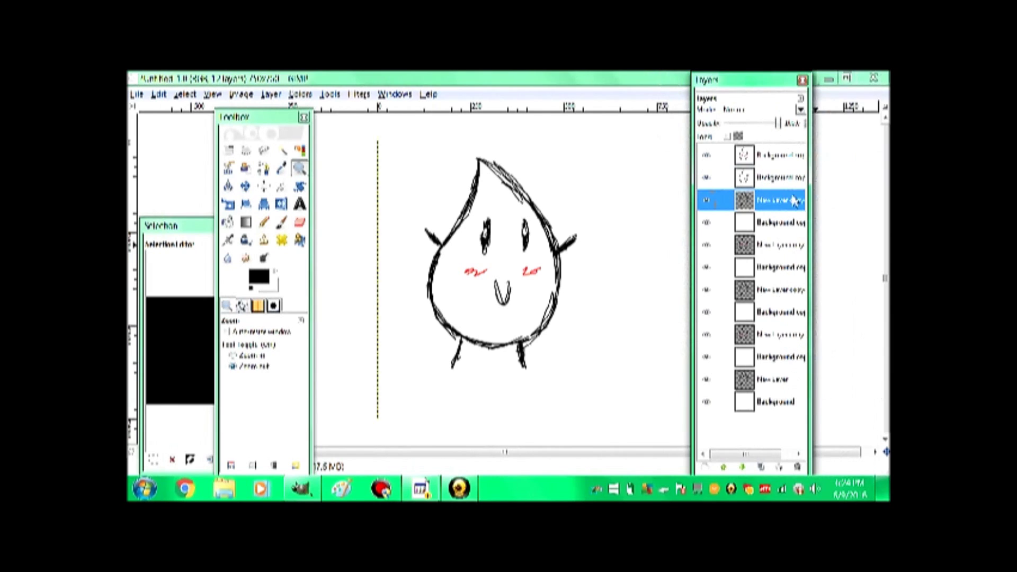
{"action": "left_click", "coordinate": [765, 225]}
{"action": "right_click", "coordinate": [766, 223]}
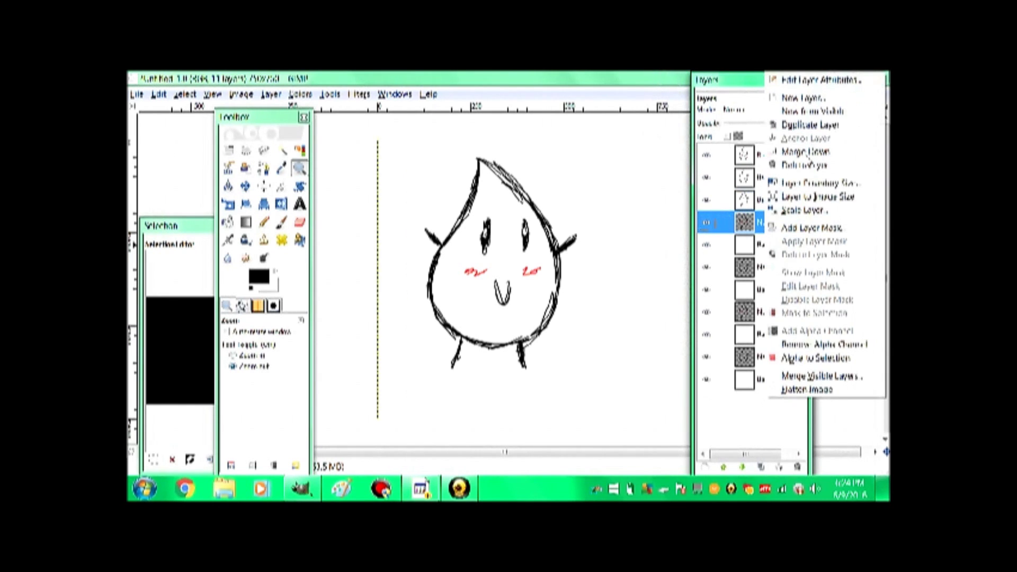
{"action": "left_click", "coordinate": [808, 154]}
Merge the last three character layers down into their own backgrounds, ending with the original New Layer into Background.
{"action": "right_click", "coordinate": [759, 247]}
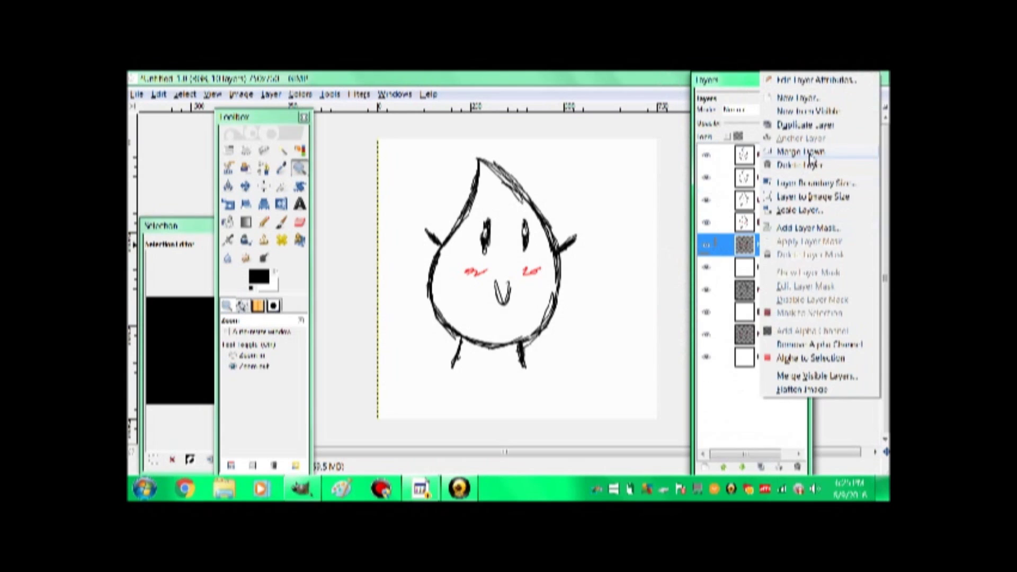
{"action": "left_click", "coordinate": [806, 151]}
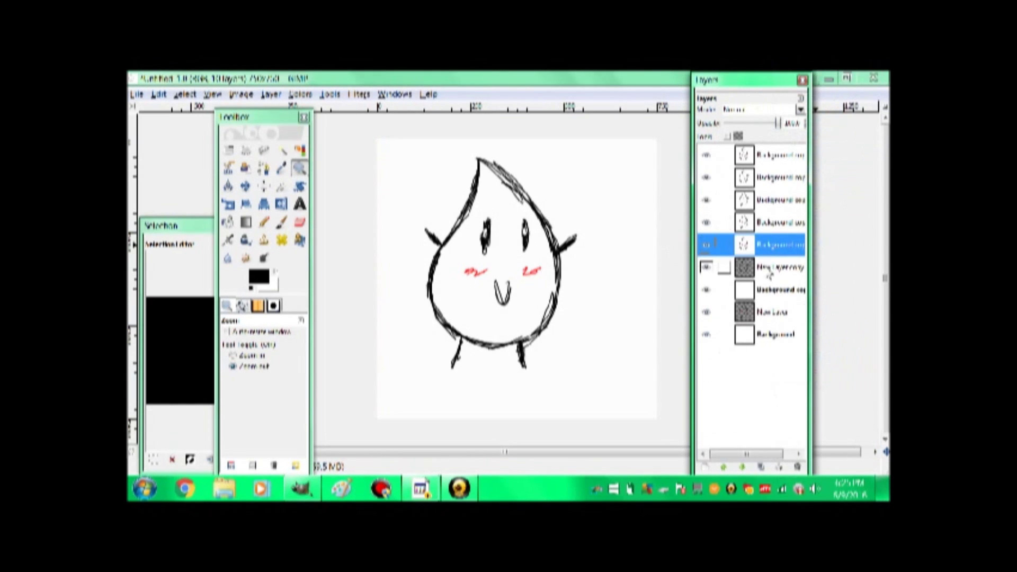
{"action": "right_click", "coordinate": [769, 273]}
{"action": "left_click", "coordinate": [806, 152]}
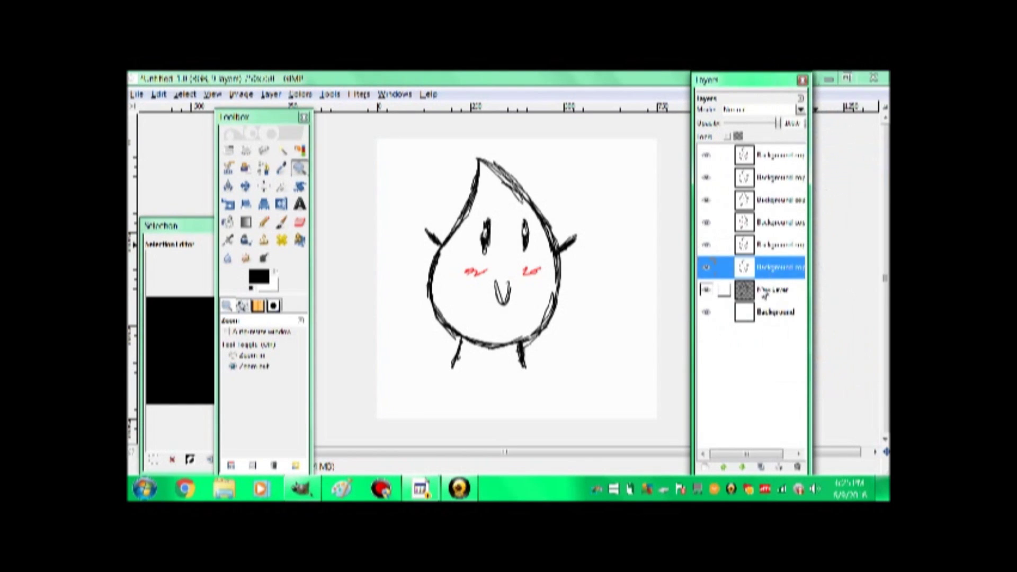
{"action": "right_click", "coordinate": [773, 290]}
{"action": "left_click", "coordinate": [805, 152]}
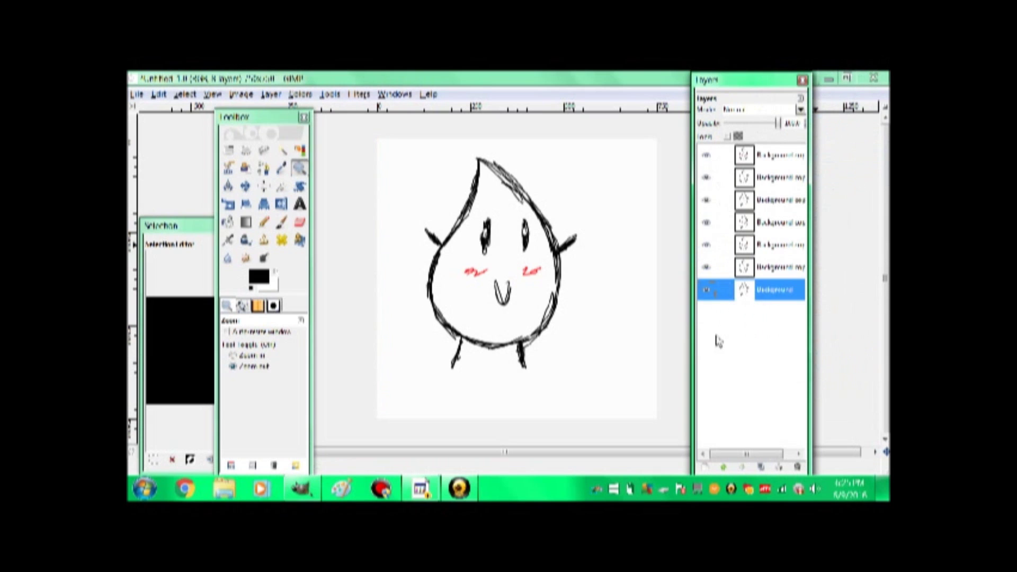
Select the topmost merged frame, preview the blinking animation with the Playback filter, and close the preview.
{"action": "left_click", "coordinate": [712, 154]}
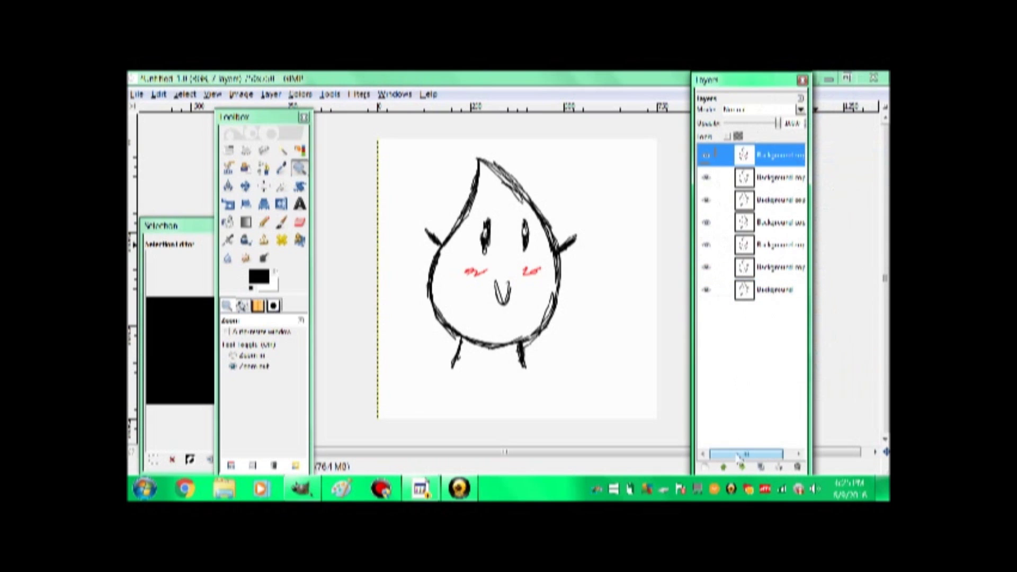
{"action": "mouse_move", "coordinate": [738, 457]}
{"action": "left_mouse_down"}
{"action": "mouse_move", "coordinate": [786, 455]}
{"action": "mouse_move", "coordinate": [721, 449]}
{"action": "left_mouse_up"}
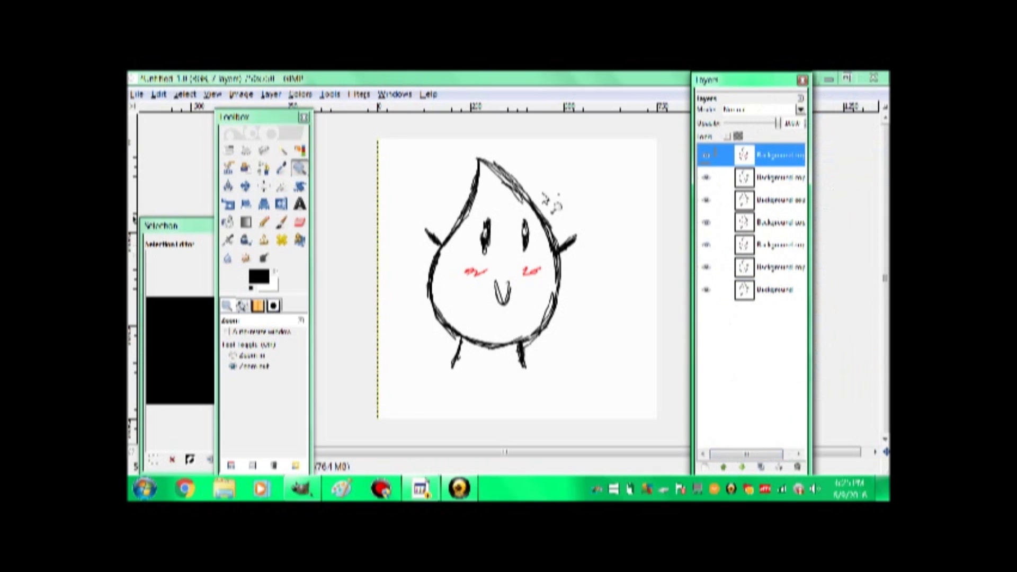
{"action": "left_click", "coordinate": [351, 96]}
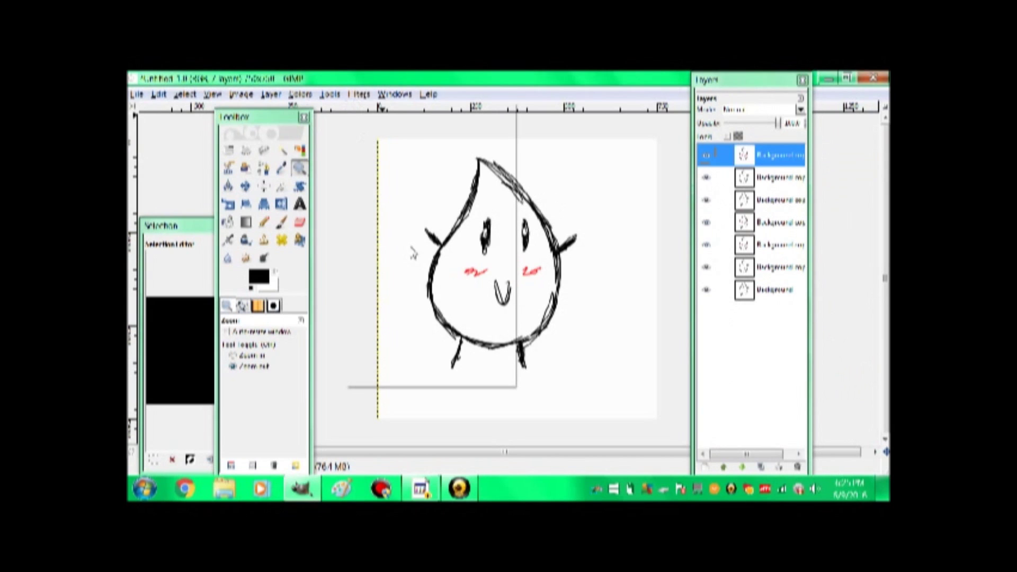
{"action": "left_click", "coordinate": [359, 93]}
{"action": "mouse_move", "coordinate": [479, 347]}
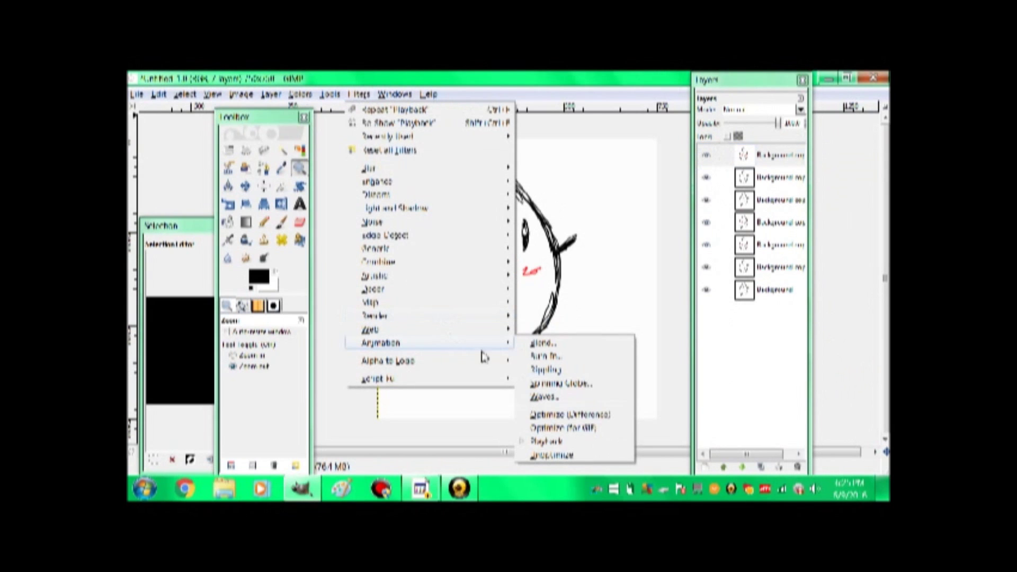
{"action": "left_click", "coordinate": [556, 444]}
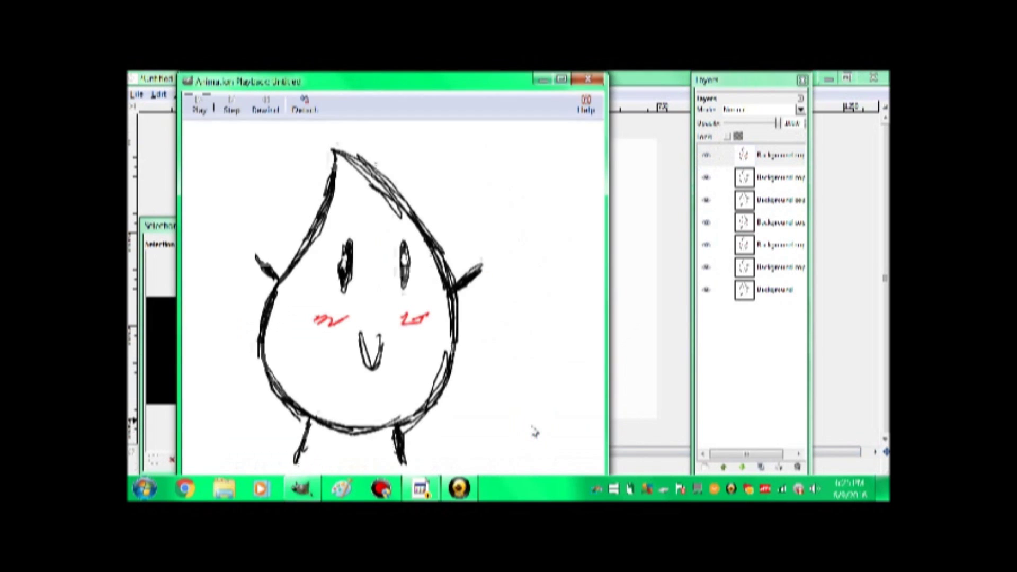
{"action": "left_click", "coordinate": [207, 112]}
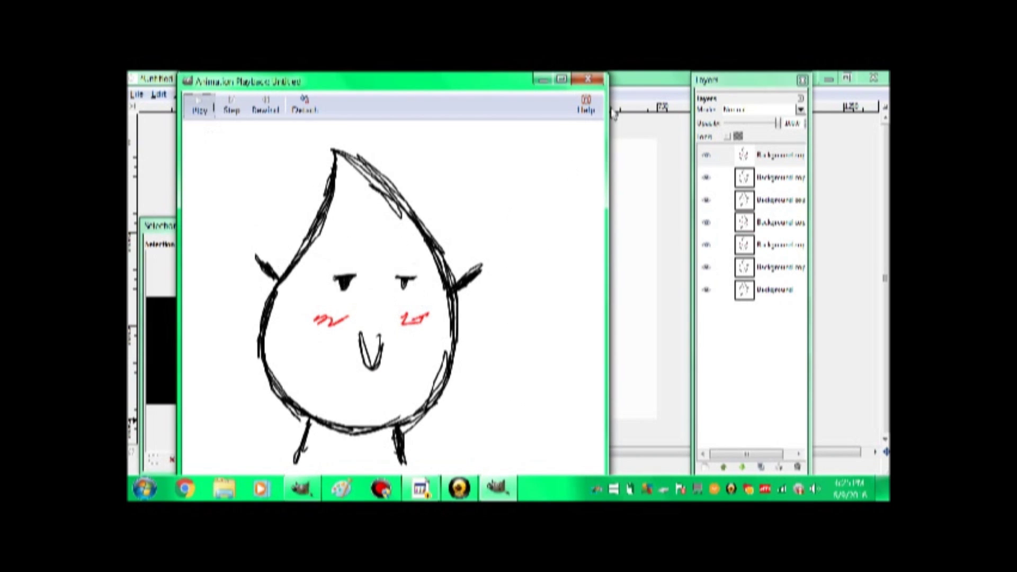
{"action": "left_click", "coordinate": [590, 81]}
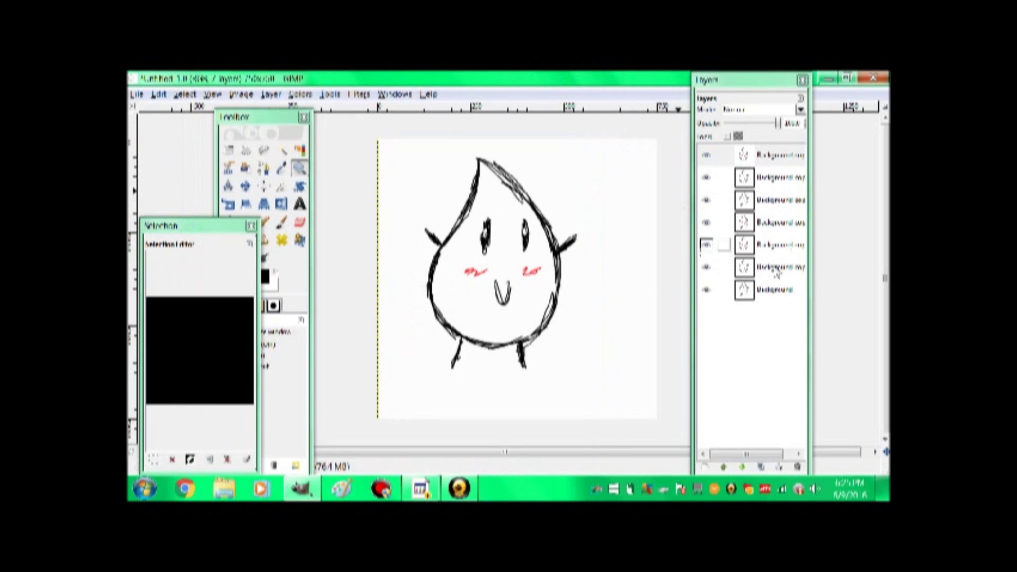
{"action": "mouse_move", "coordinate": [634, 360]}
{"action": "left_mouse_down"}
{"action": "mouse_move", "coordinate": [562, 317]}
{"action": "mouse_move", "coordinate": [583, 373]}
{"action": "left_mouse_up"}
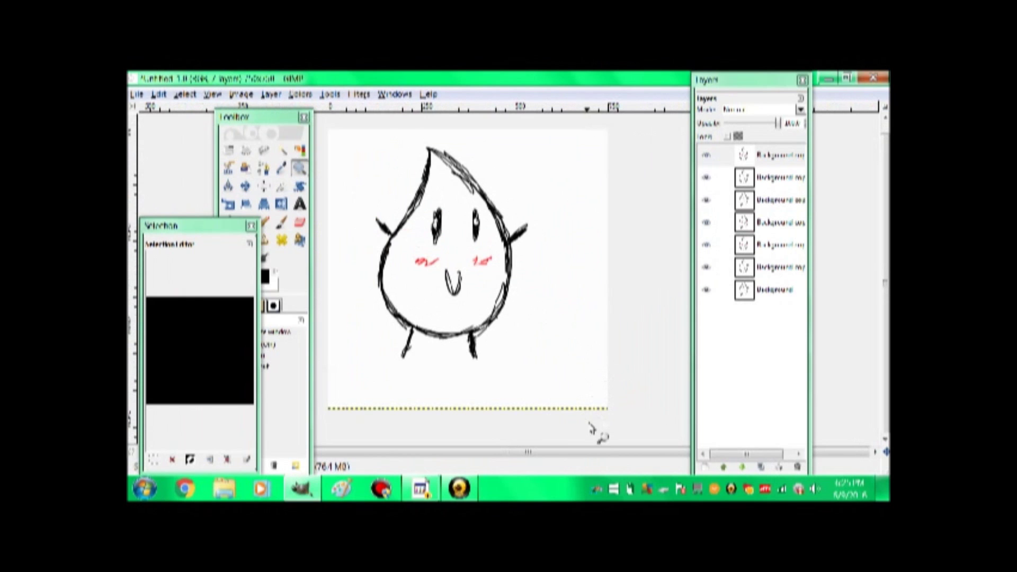
{"action": "mouse_move", "coordinate": [577, 380]}
{"action": "left_mouse_down"}
{"action": "mouse_move", "coordinate": [584, 390]}
{"action": "mouse_move", "coordinate": [633, 388]}
{"action": "mouse_move", "coordinate": [586, 370]}
{"action": "mouse_move", "coordinate": [519, 383]}
{"action": "mouse_move", "coordinate": [479, 348]}
{"action": "mouse_move", "coordinate": [509, 404]}
{"action": "left_mouse_up"}
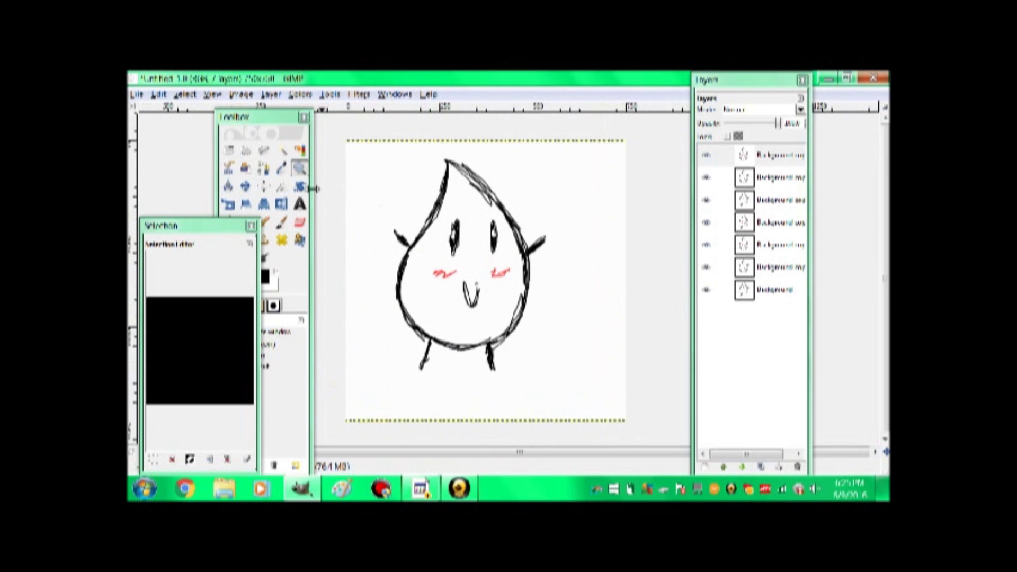
{"action": "left_click", "coordinate": [281, 223]}
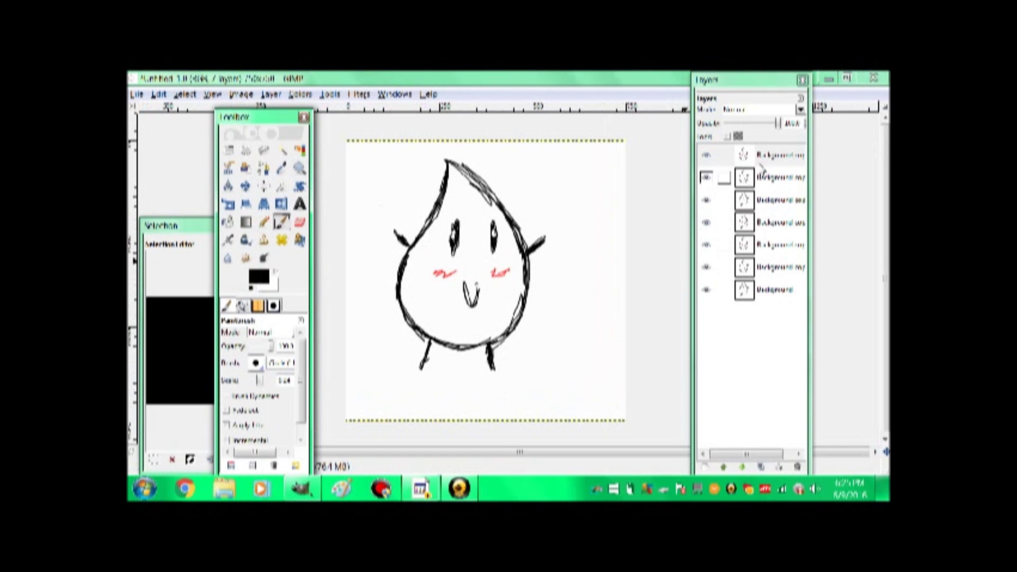
{"action": "left_click", "coordinate": [467, 494]}
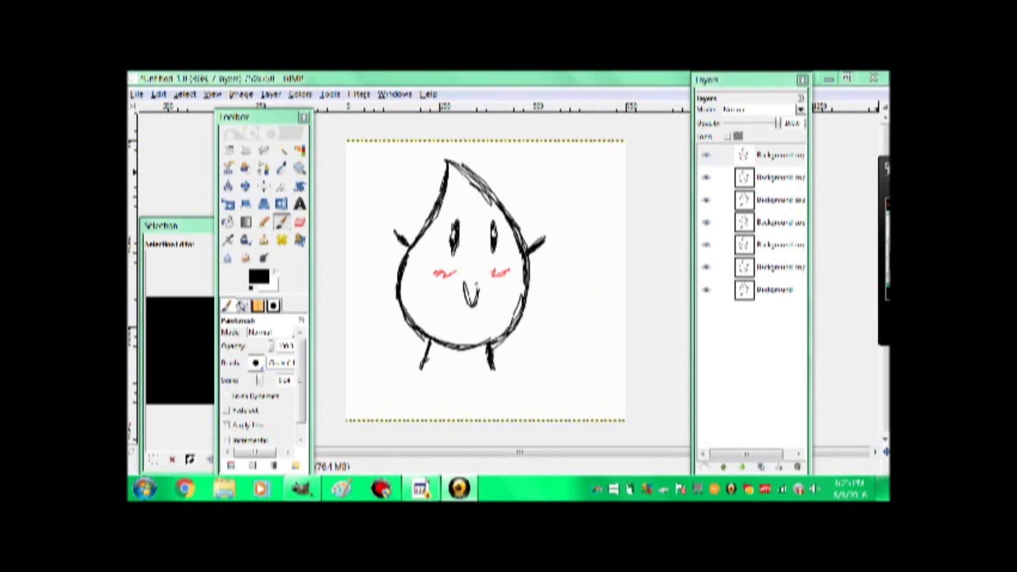
{"action": "left_click_drag", "start_coordinate": [888, 168], "coordinate": [848, 158]}
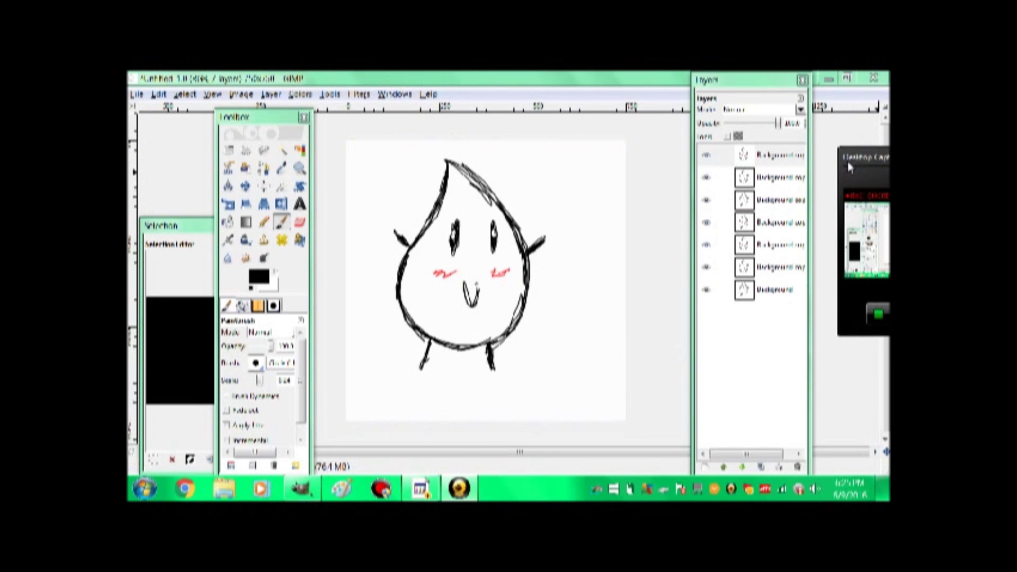